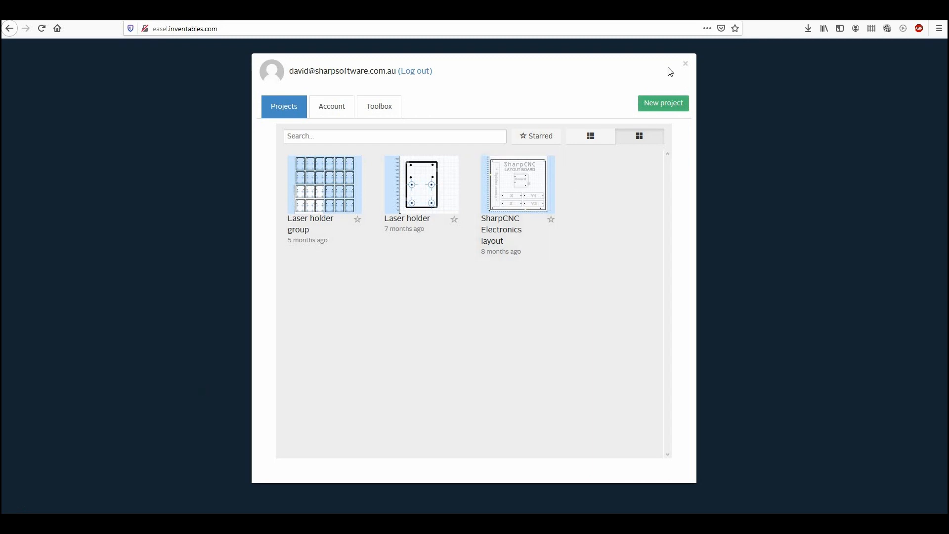
# - Start a new blank project and inspect the default birch plywood board in the 3D preview
pyautogui.click(651, 110)
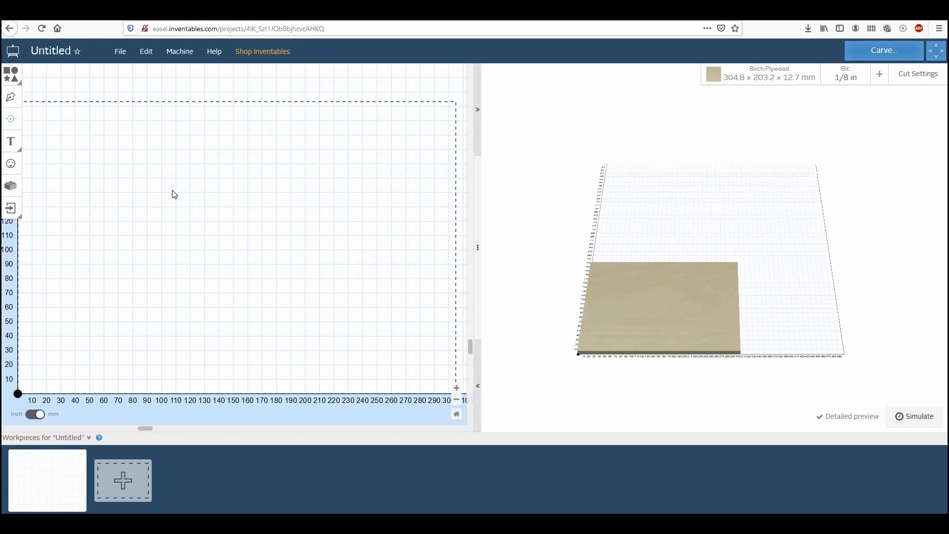
pyautogui.scroll(2, 651, 309)
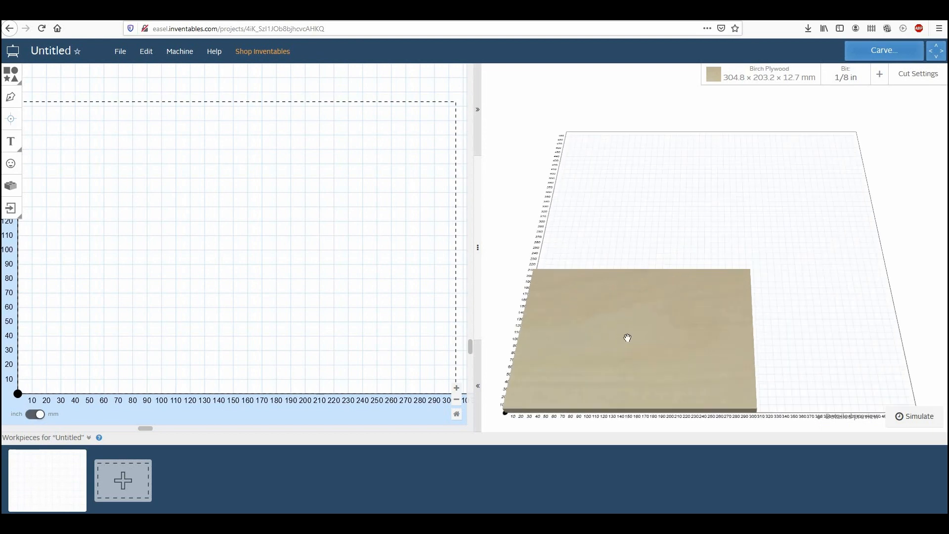
pyautogui.scroll(3, 645, 282)
pyautogui.moveTo(630, 252); pyautogui.dragTo(657, 242)
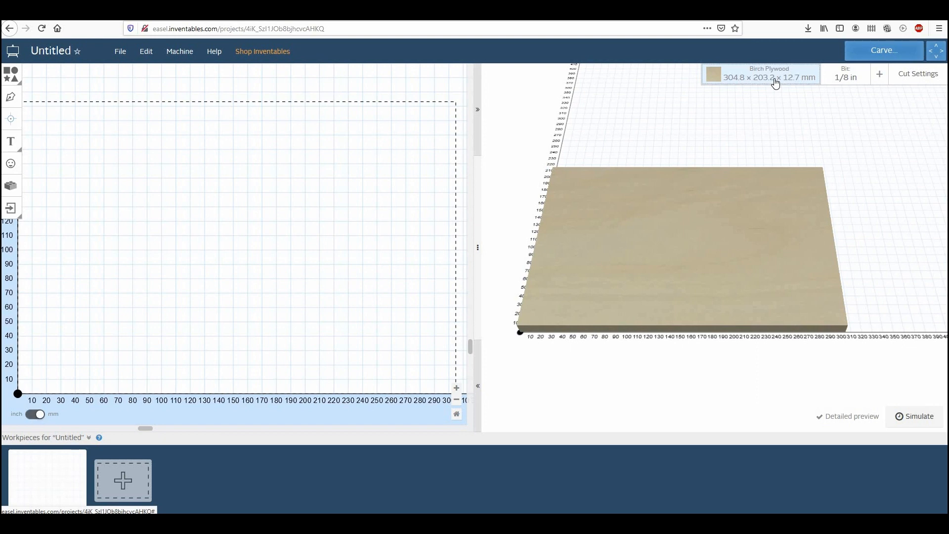
pyautogui.click(772, 78)
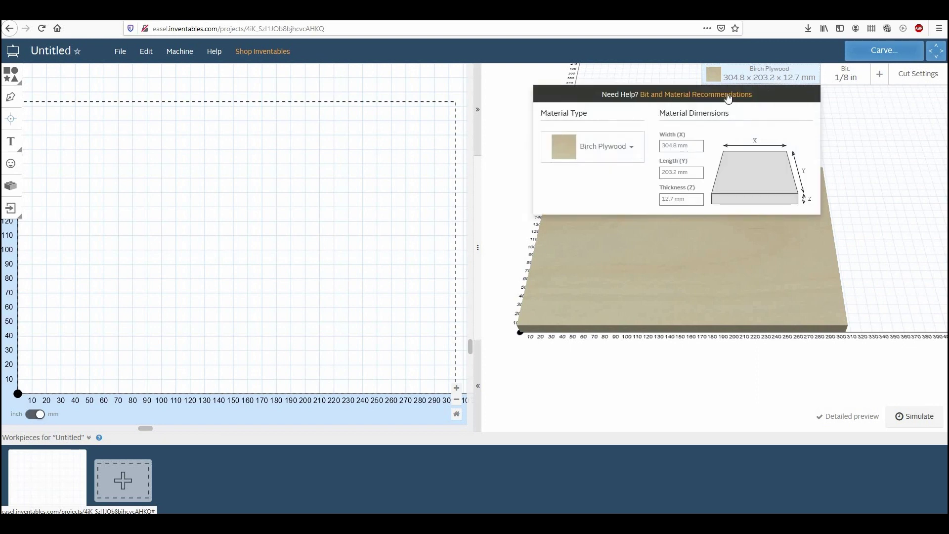
# - Keep Birch Plywood and resize the board to 300 mm wide, 400 mm long, 7.2 mm thick
pyautogui.click(593, 152)
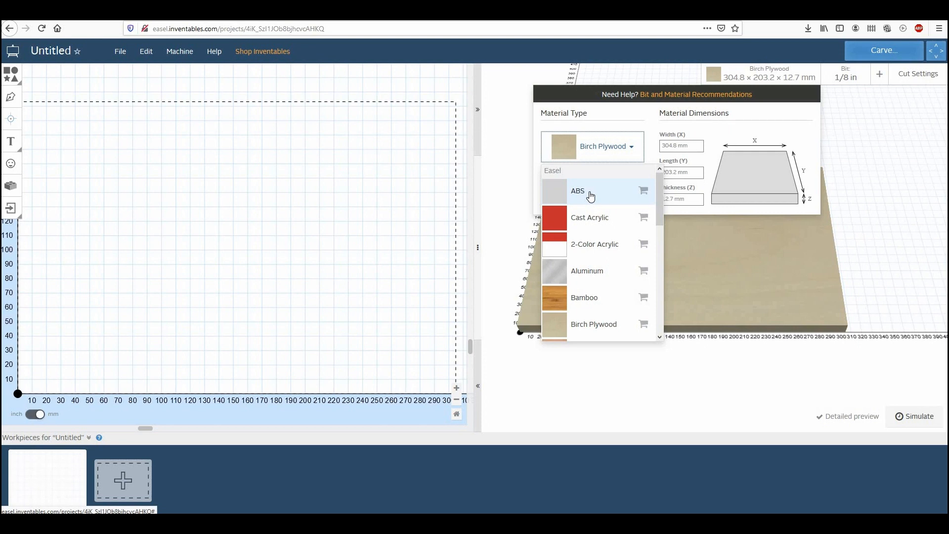
pyautogui.click(603, 146)
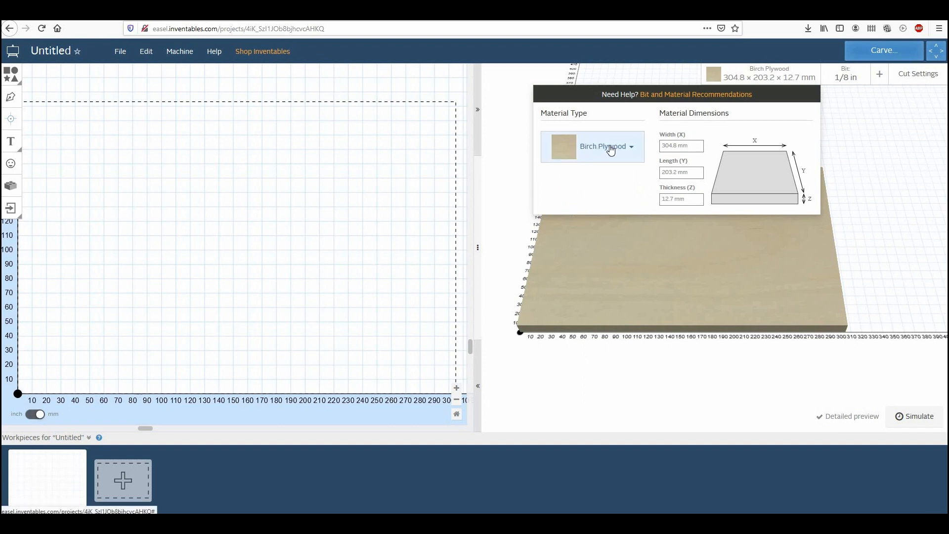
pyautogui.click(681, 145)
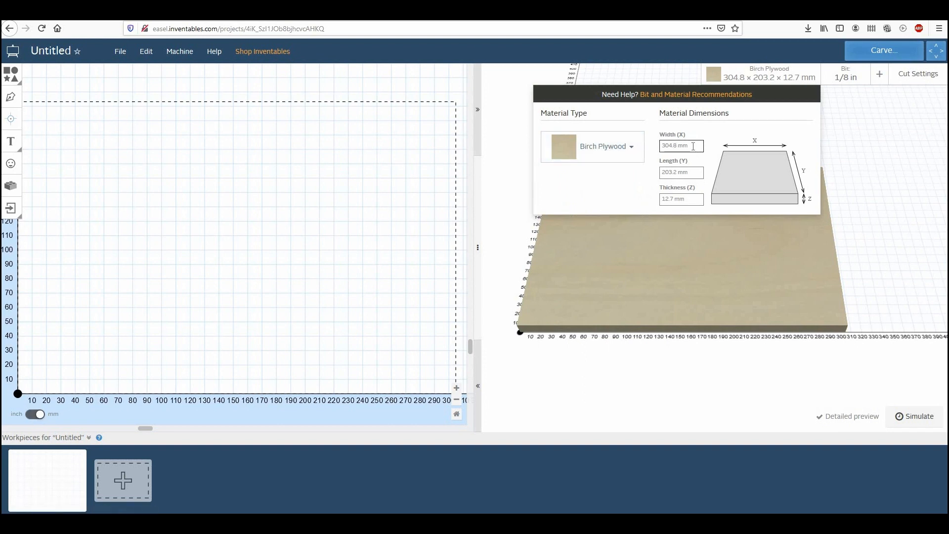
pyautogui.doubleClick(681, 145)
pyautogui.write('300')
pyautogui.click(672, 172)
pyautogui.doubleClick(667, 172)
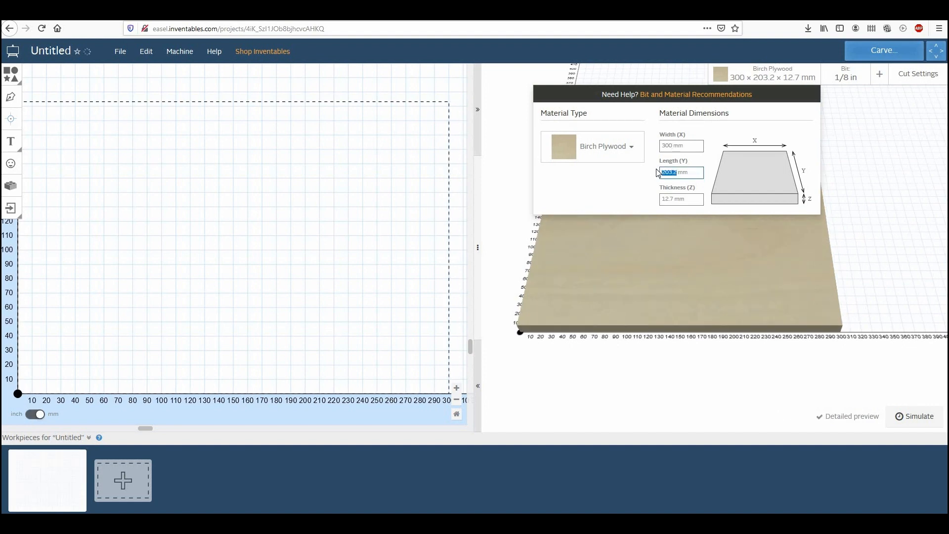
pyautogui.write('400')
pyautogui.click(673, 199)
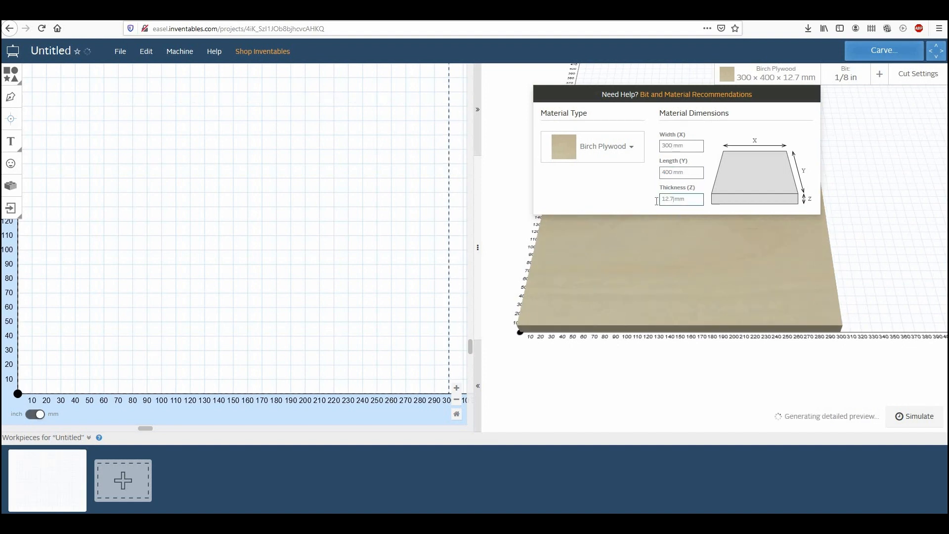
pyautogui.doubleClick(671, 200)
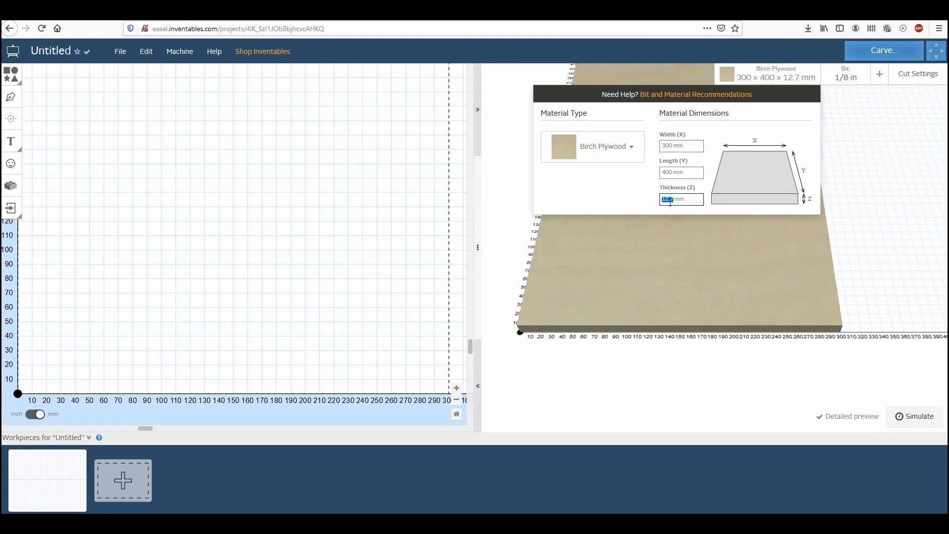
pyautogui.write('7.2')
pyautogui.click(851, 181)
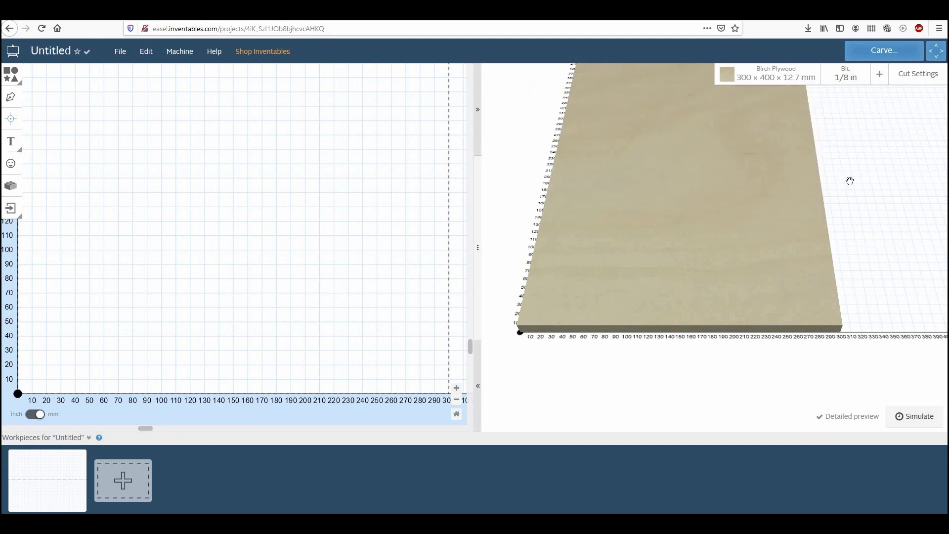
# - Choose a custom 'Other' bit with a 4 mm width and dismiss the untested-values caution
pyautogui.click(848, 78)
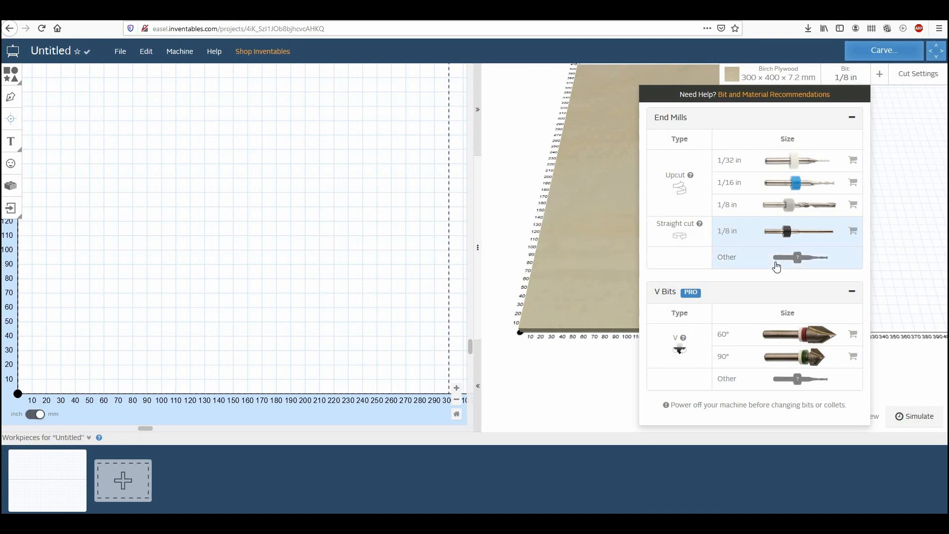
pyautogui.click(777, 261)
pyautogui.click(798, 267)
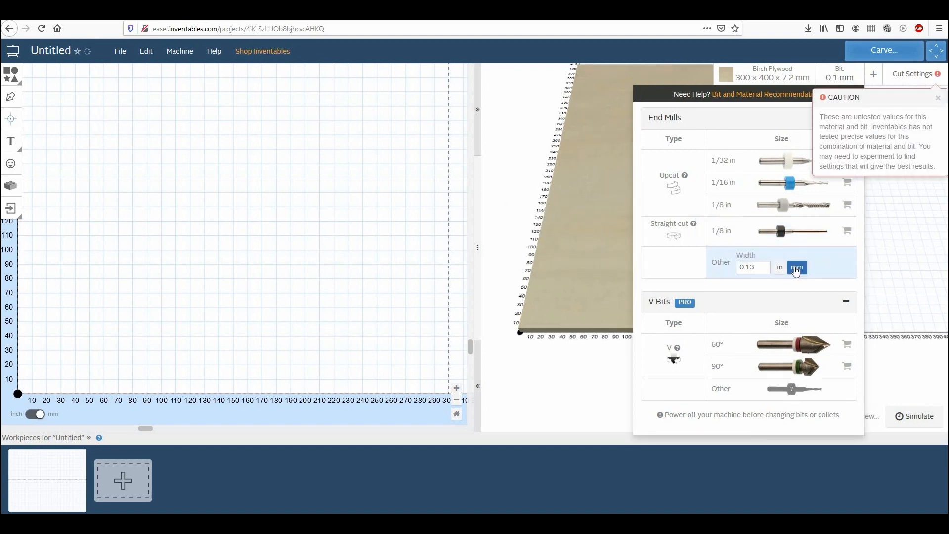
pyautogui.doubleClick(745, 268)
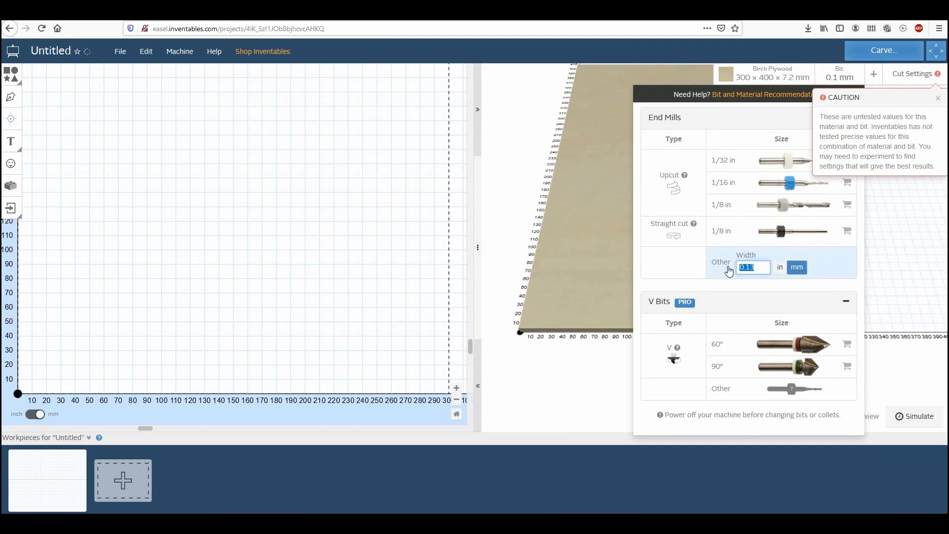
pyautogui.write('4')
pyautogui.press('Return')
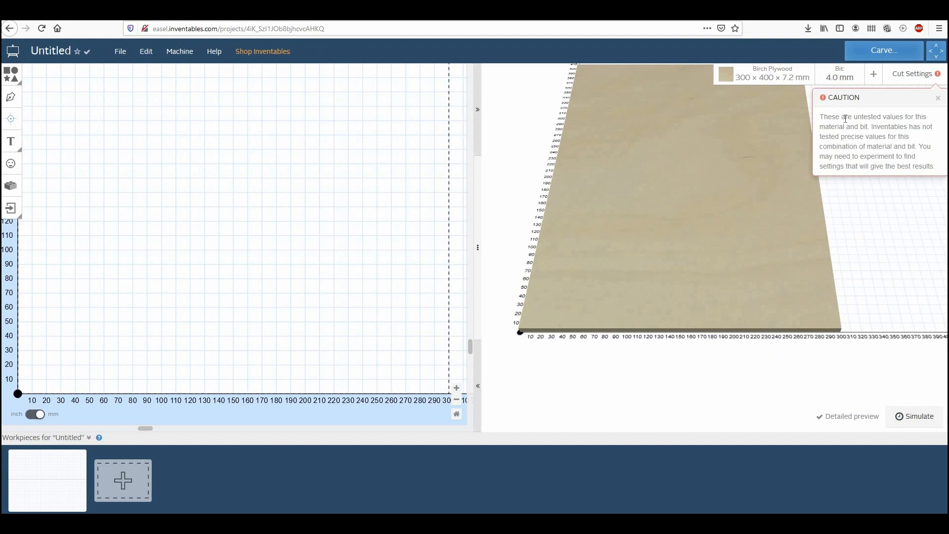
pyautogui.click(939, 101)
# - Use custom cut settings: 2000 mm/min feed, 300 mm/min plunge, 3 mm depth per pass
pyautogui.click(913, 73)
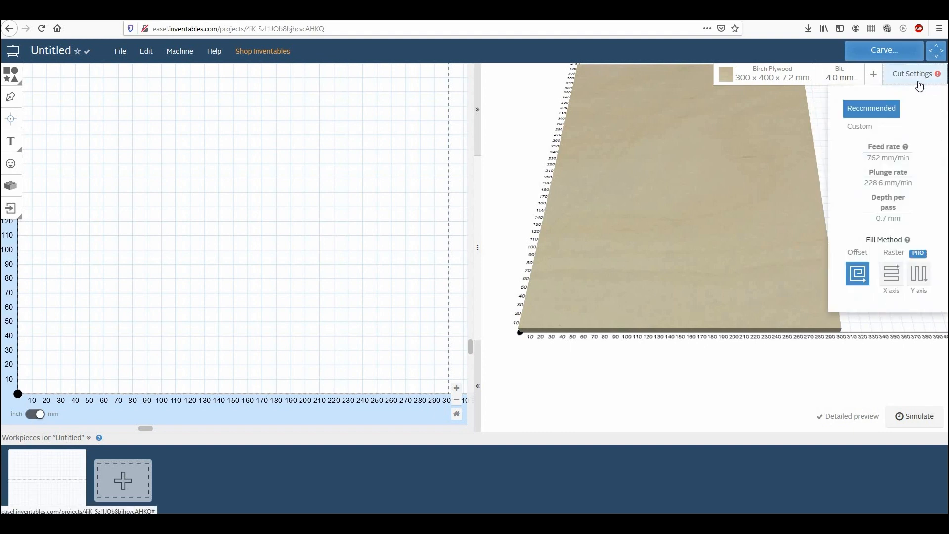
pyautogui.click(858, 128)
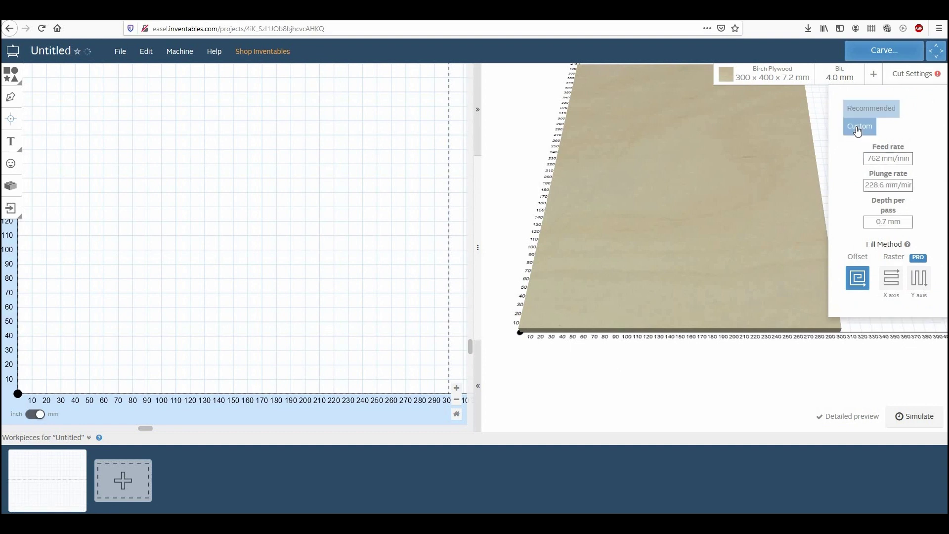
pyautogui.click(879, 158)
pyautogui.doubleClick(868, 159)
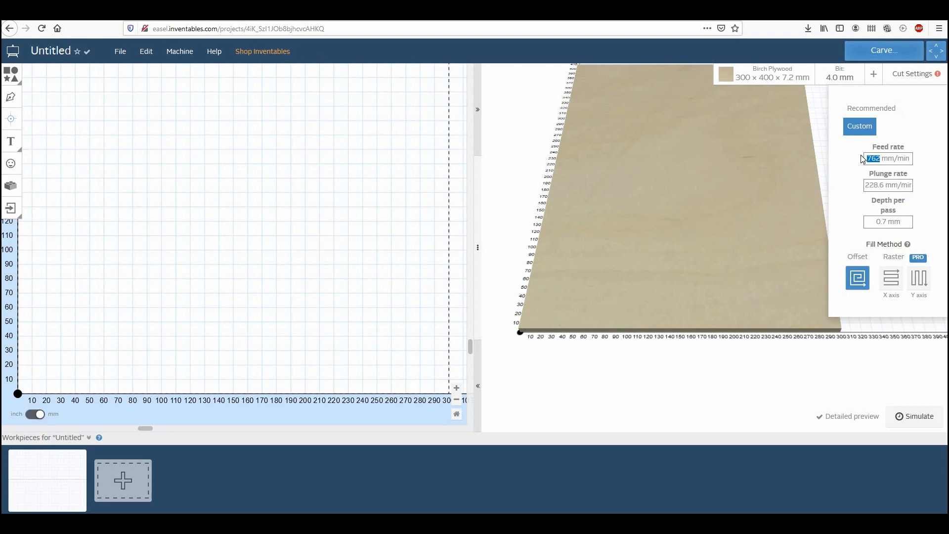
pyautogui.write('2000')
pyautogui.click(888, 186)
pyautogui.moveTo(886, 186); pyautogui.dragTo(865, 188)
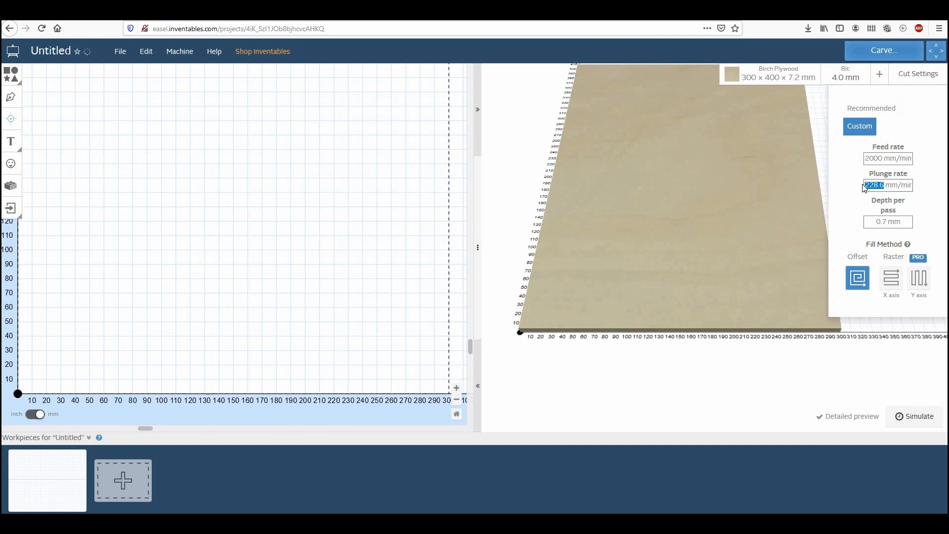
pyautogui.write('300')
pyautogui.moveTo(887, 221); pyautogui.dragTo(876, 220)
pyautogui.write('3')
# - Insert a square at the board's lower-left origin corner and cut it as an outline
pyautogui.click(736, 227)
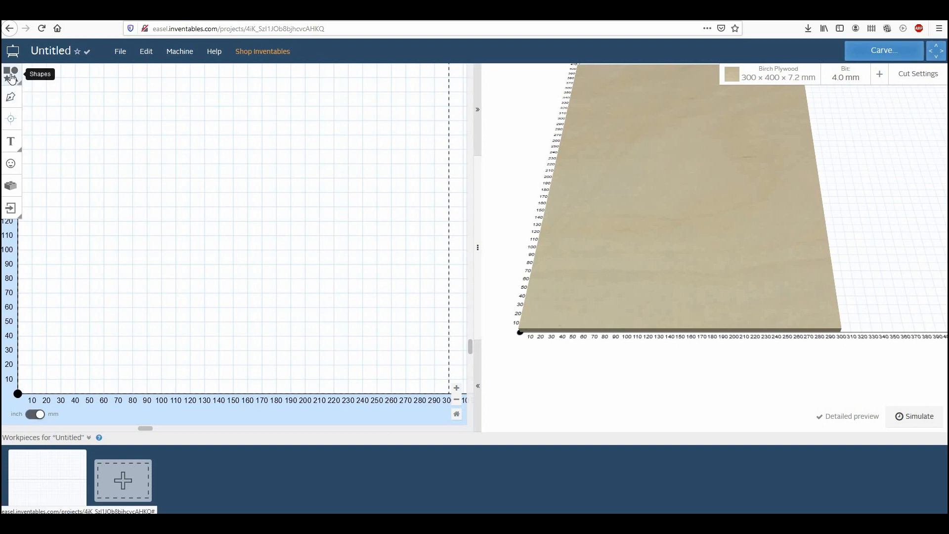
pyautogui.click(11, 74)
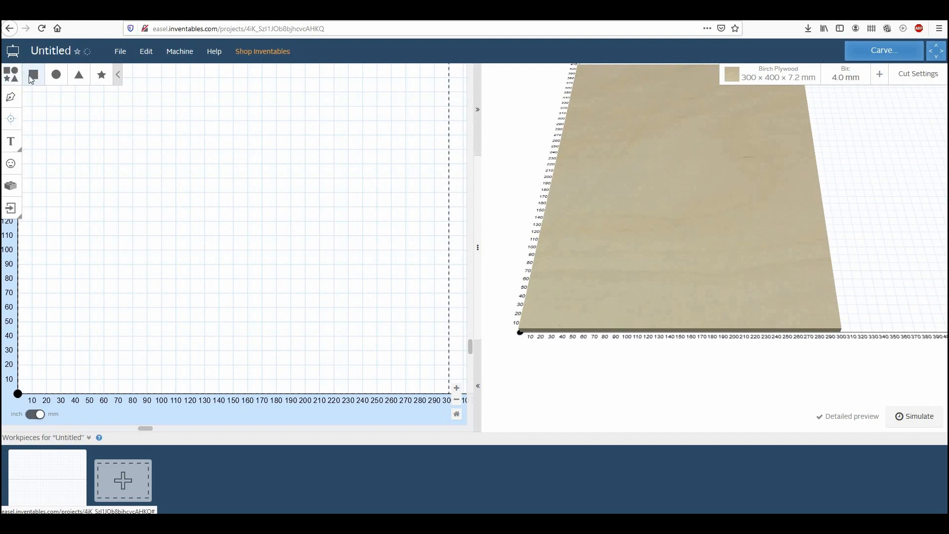
pyautogui.click(30, 75)
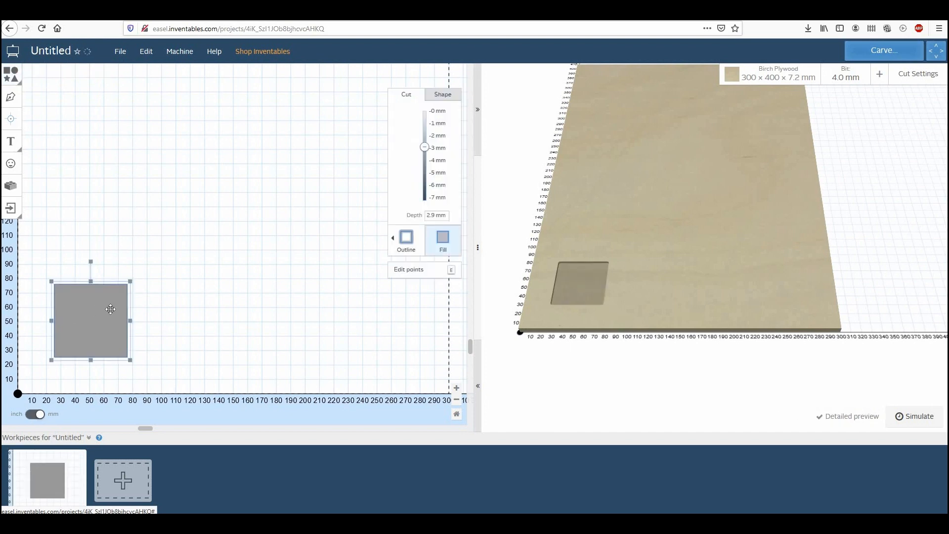
pyautogui.moveTo(111, 309); pyautogui.dragTo(78, 342)
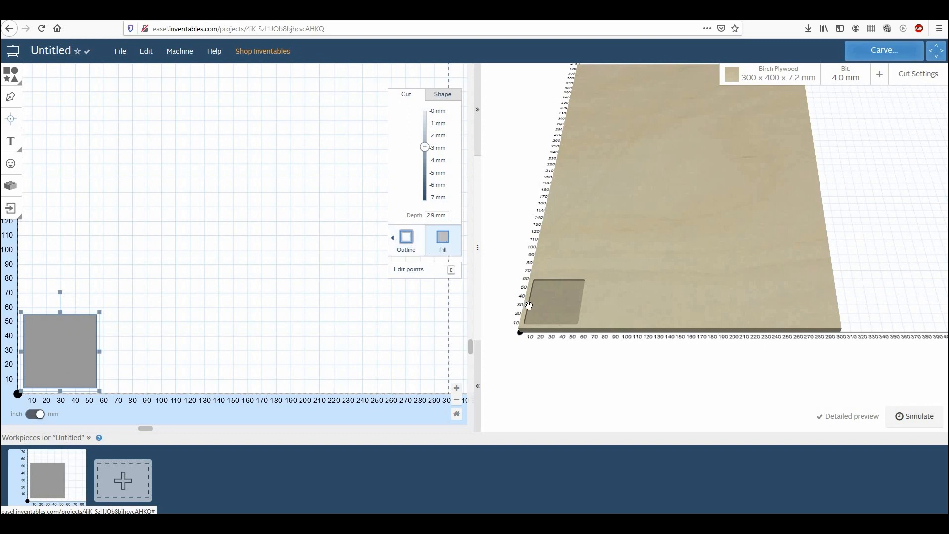
pyautogui.scroll(4, 549, 305)
pyautogui.scroll(-5, 618, 300)
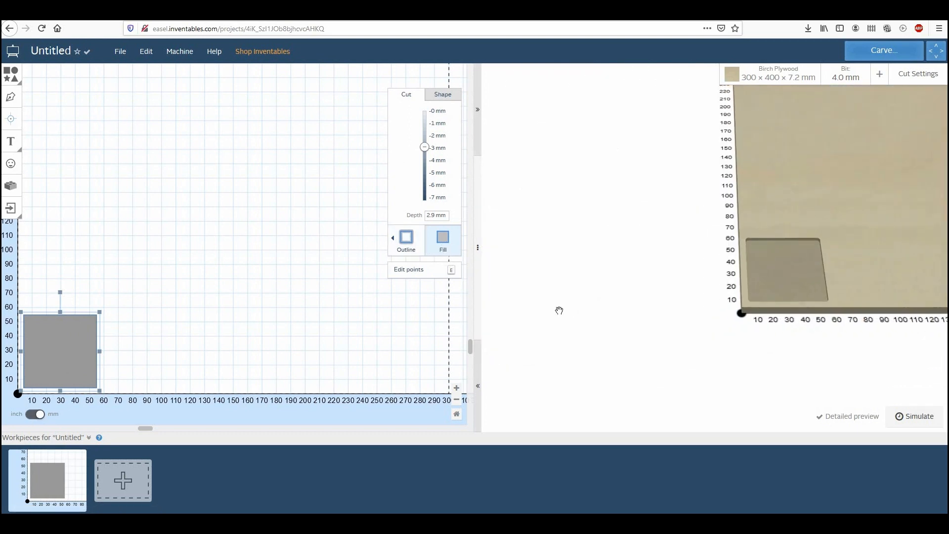
pyautogui.scroll(3, 547, 307)
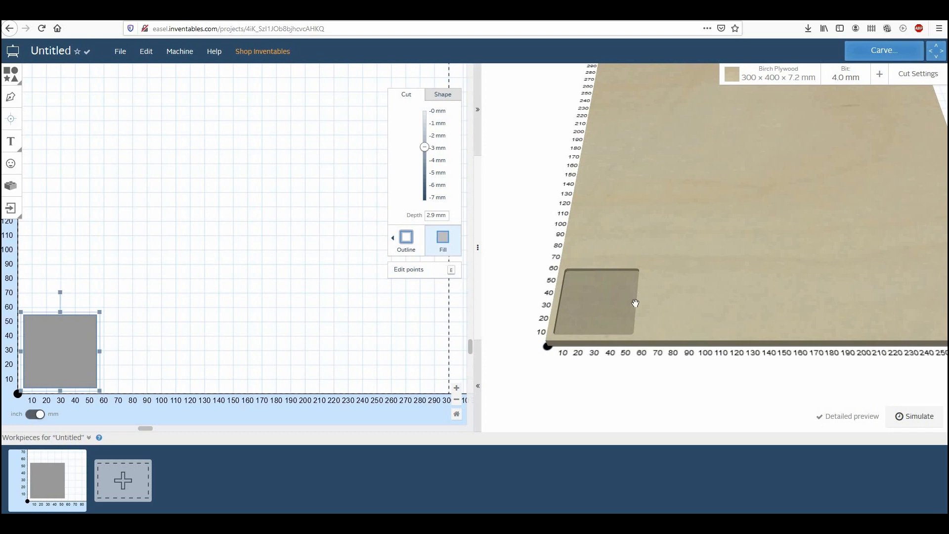
pyautogui.click(405, 245)
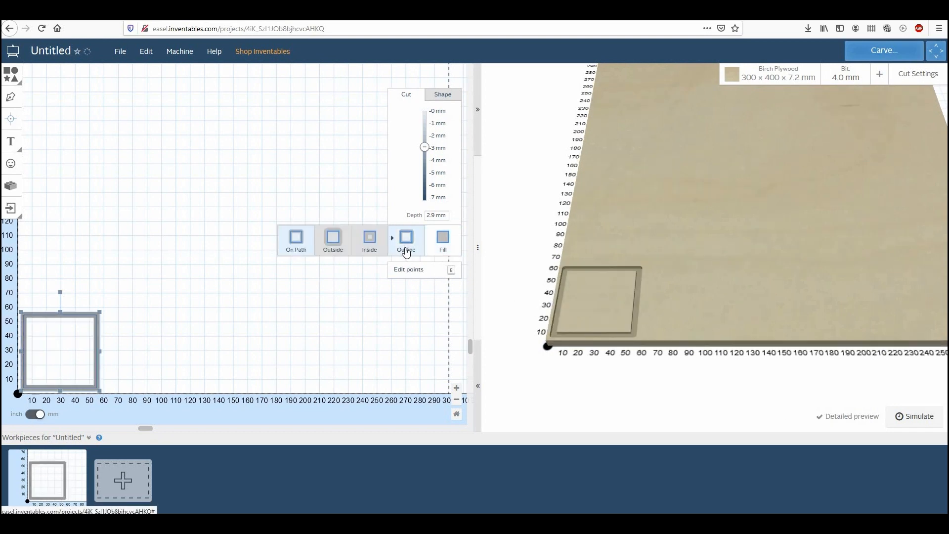
# - Cut outside the square through the full 7.2 mm depth with holding tabs removed
pyautogui.click(333, 240)
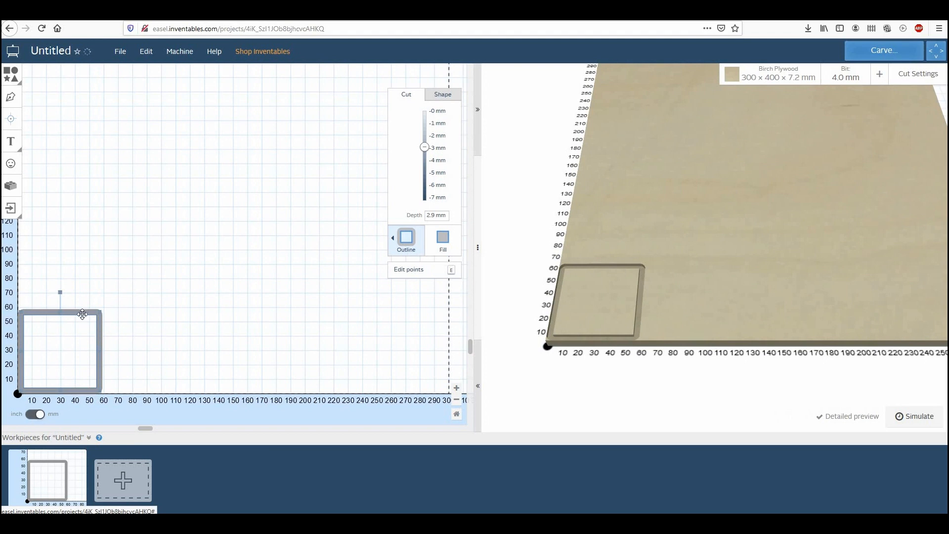
pyautogui.moveTo(86, 312); pyautogui.dragTo(91, 305)
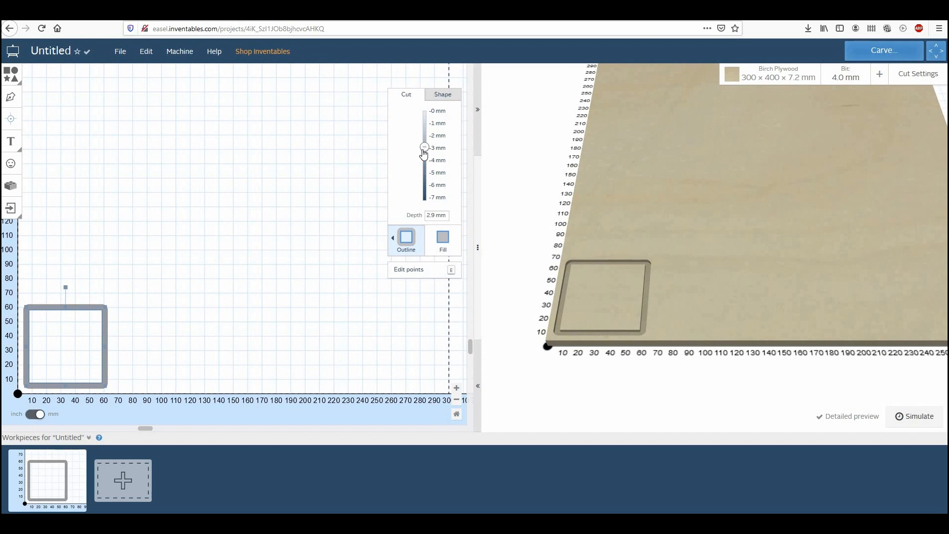
pyautogui.moveTo(423, 150); pyautogui.dragTo(424, 199)
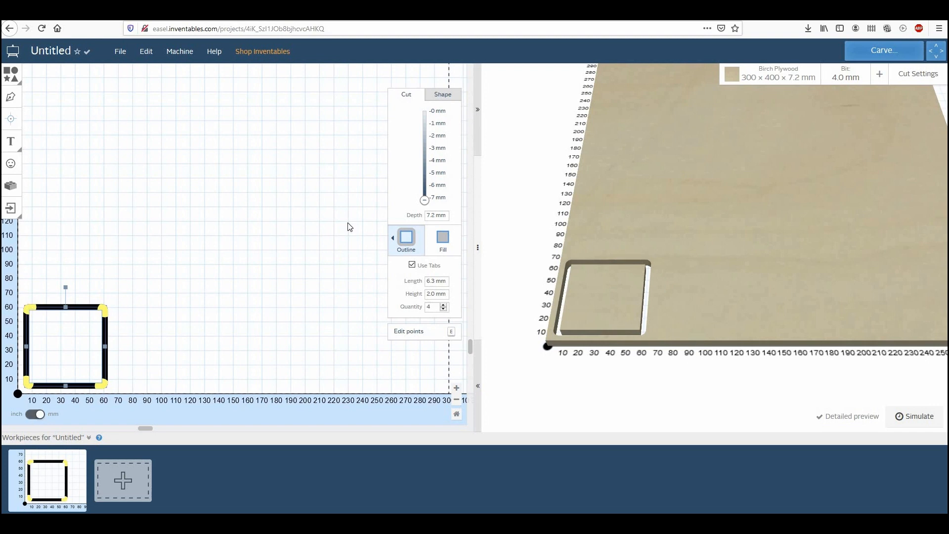
pyautogui.click(412, 266)
pyautogui.moveTo(704, 303); pyautogui.dragTo(687, 356)
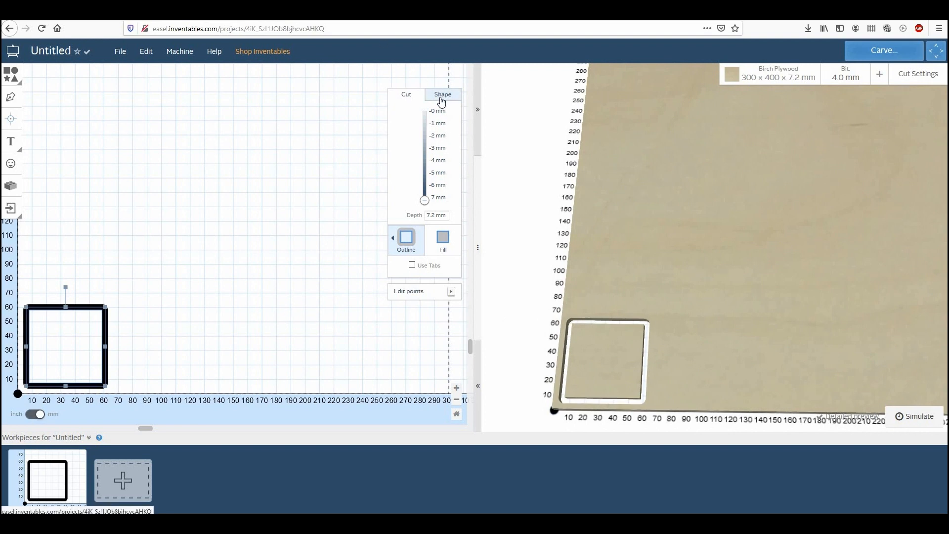
pyautogui.click(442, 97)
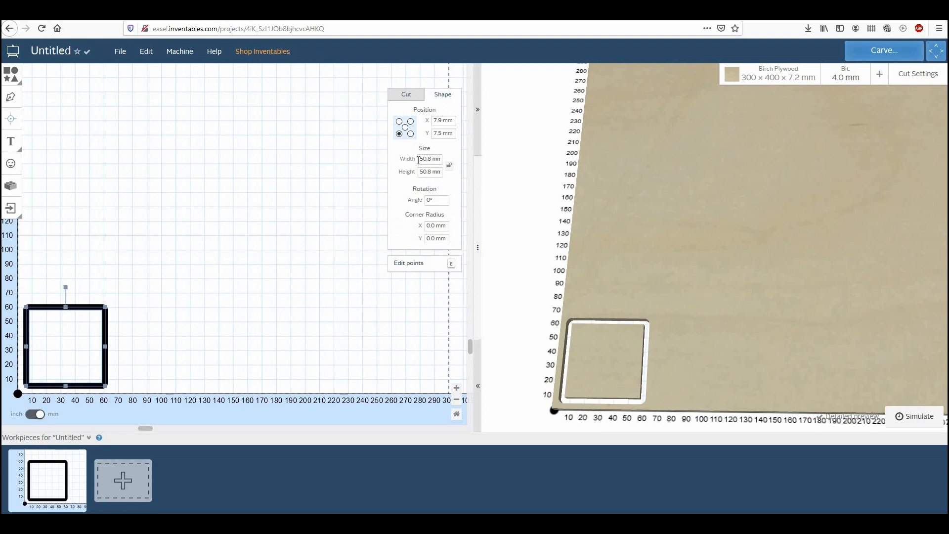
# - Make the square 100 × 100 mm with a 10 mm corner radius and deselect it
pyautogui.moveTo(422, 159); pyautogui.dragTo(412, 162)
pyautogui.write('100')
pyautogui.press('Tab')
pyautogui.write('1')
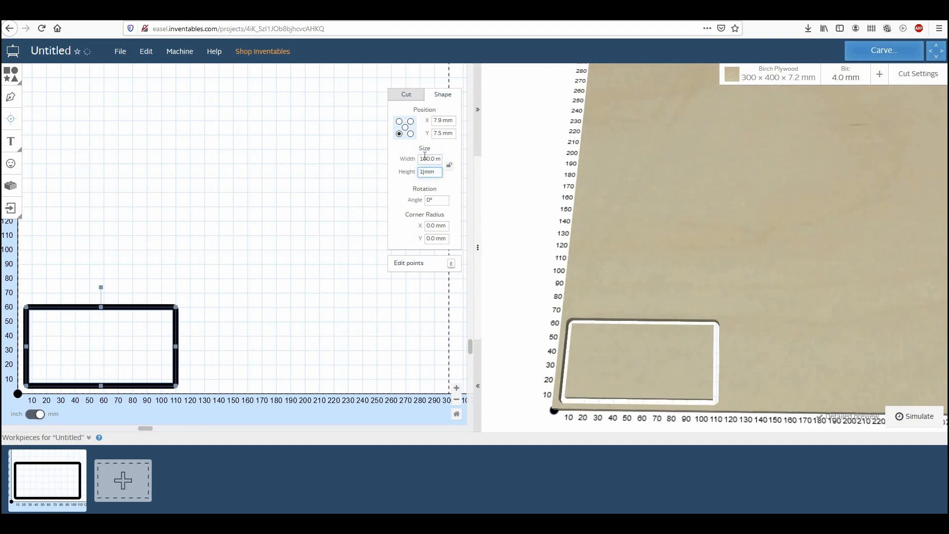
pyautogui.click(436, 225)
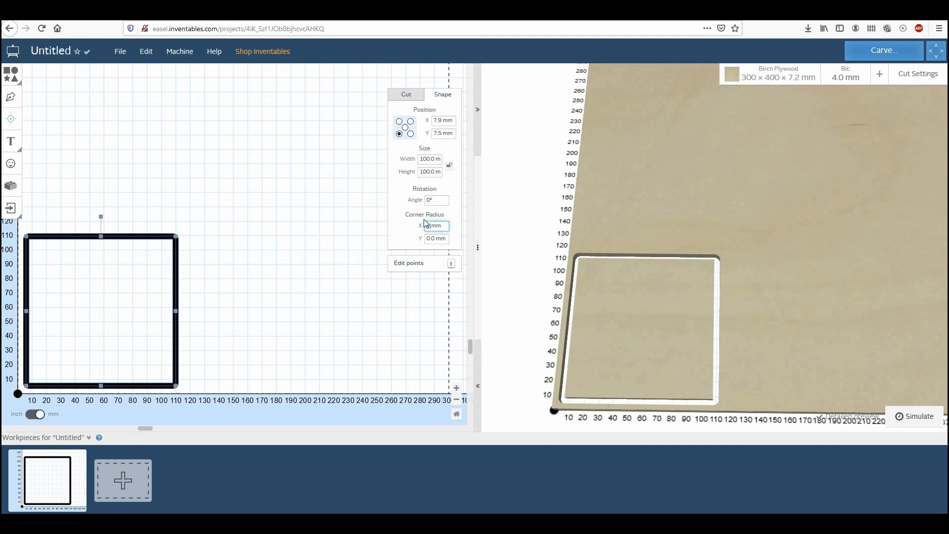
pyautogui.write('10')
pyautogui.press('Return')
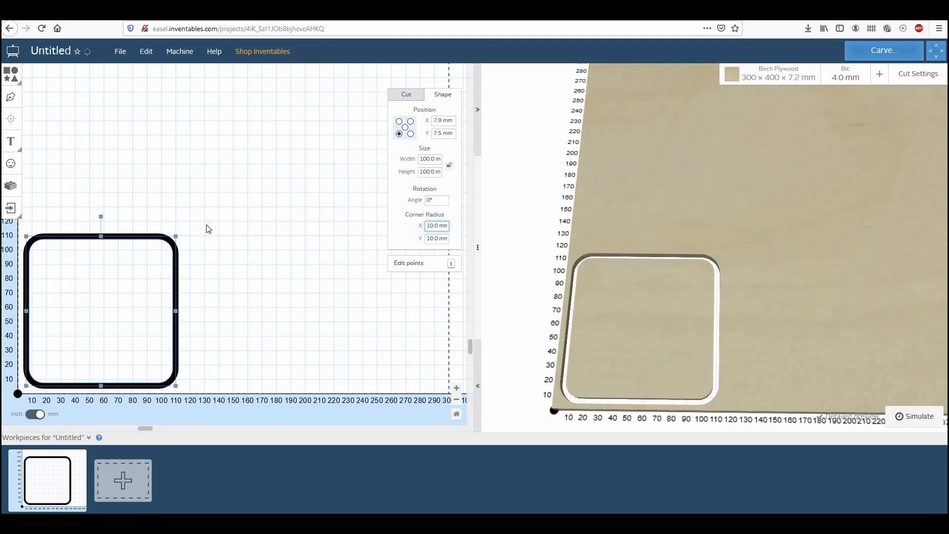
pyautogui.press('Tab')
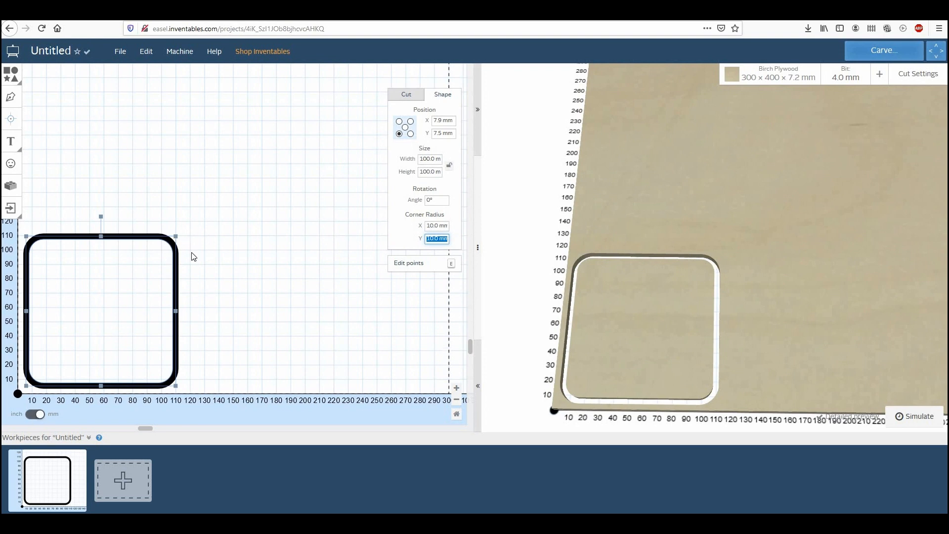
pyautogui.click(144, 247)
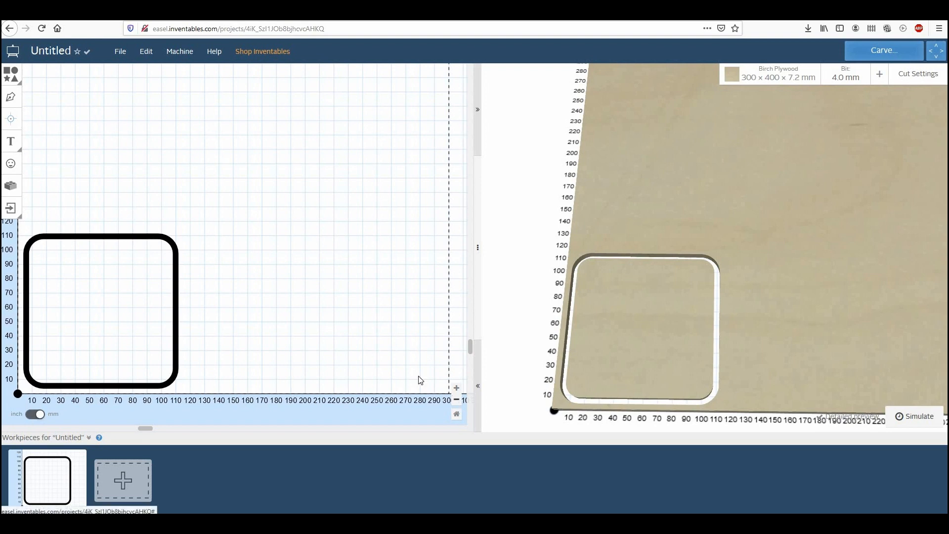
pyautogui.click(457, 400)
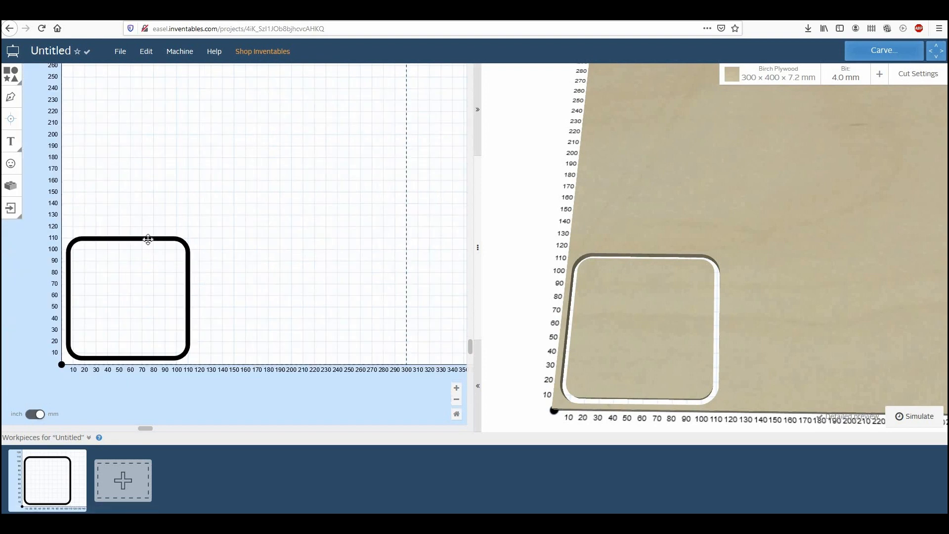
# - Copy the rounded square and nudge the duplicate right to form a row of two
pyautogui.click(148, 240)
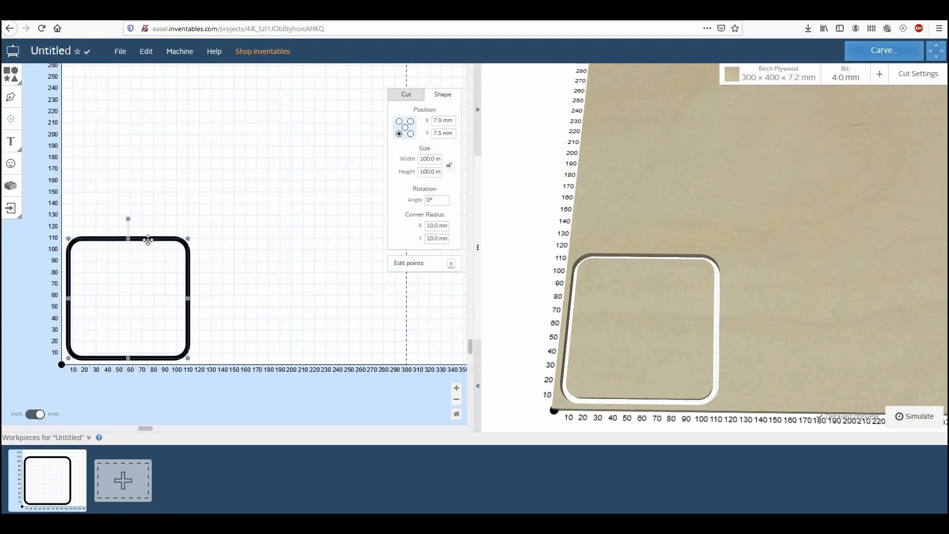
pyautogui.hotkey('ctrl', 'c')
pyautogui.hotkey('ctrl', 'v')
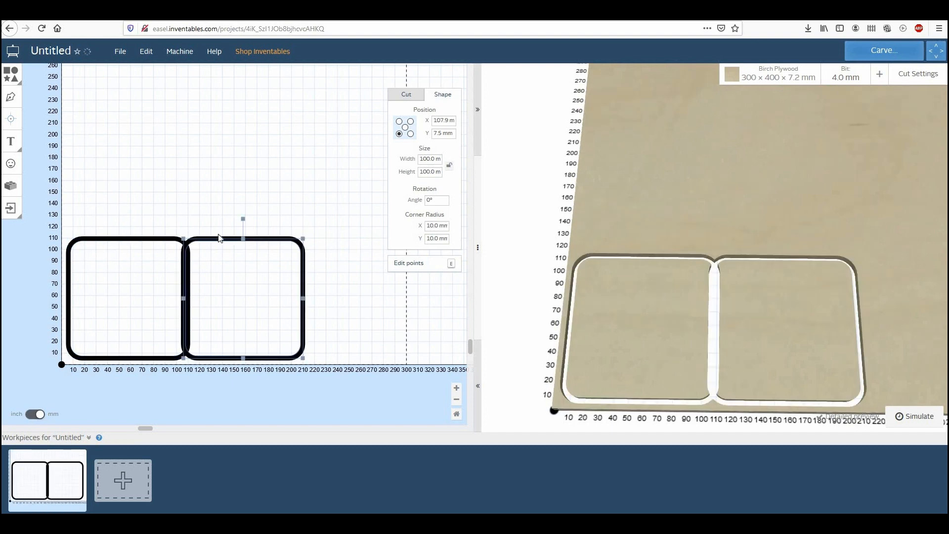
pyautogui.press('Right')
pyautogui.press('Right')
pyautogui.press('Right')
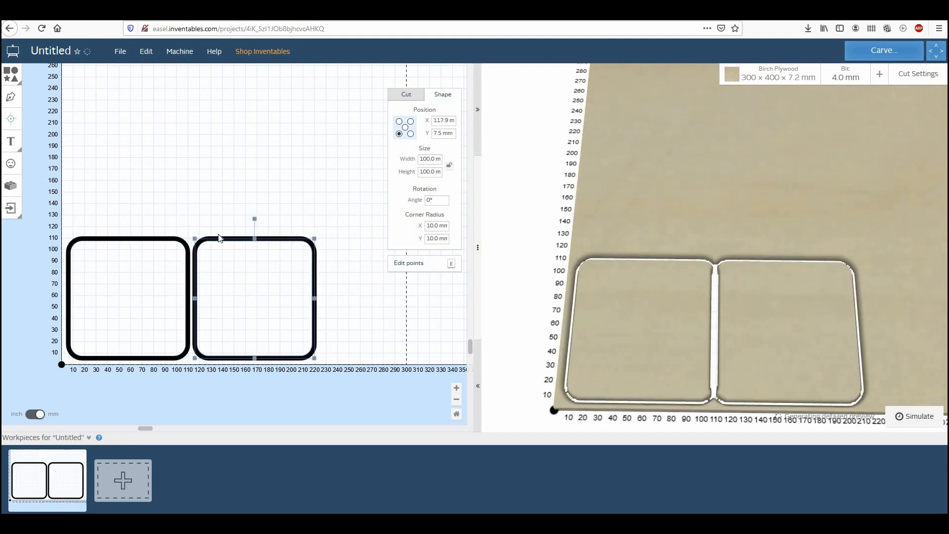
pyautogui.press('Right')
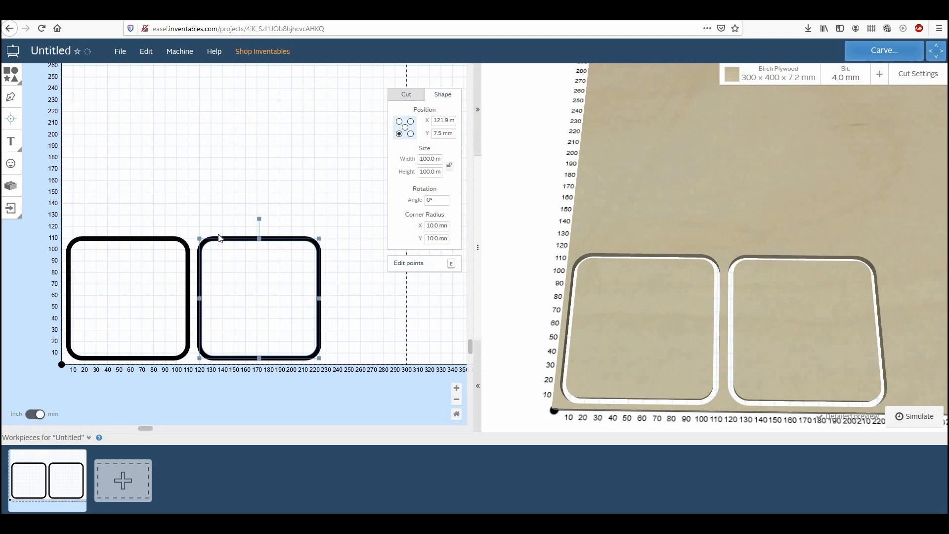
pyautogui.click(232, 212)
# - Duplicate the pair of squares into a second row above the first
pyautogui.moveTo(338, 220)
pyautogui.mouseDown()
pyautogui.moveTo(48, 361)
pyautogui.moveTo(46, 335)
pyautogui.mouseUp()
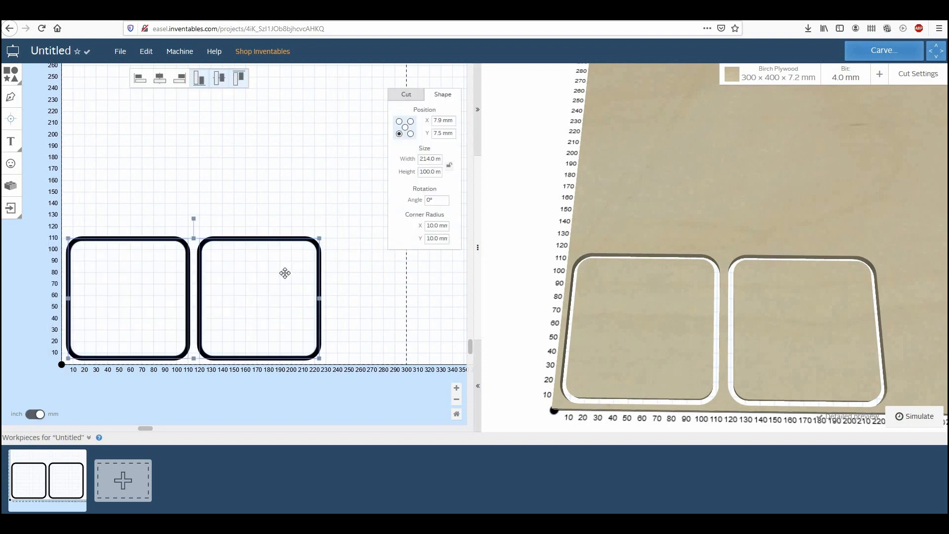
pyautogui.hotkey('ctrl', 'd')
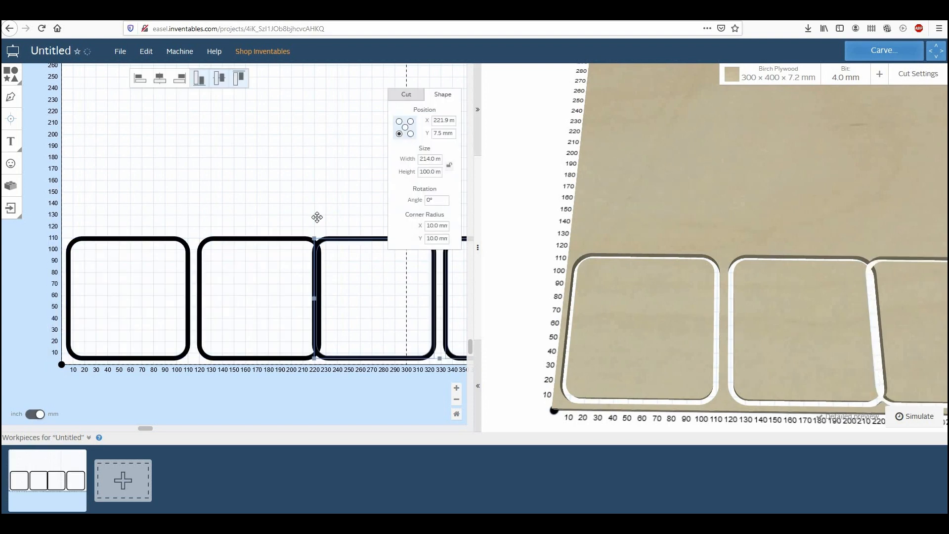
pyautogui.moveTo(363, 243); pyautogui.dragTo(119, 109)
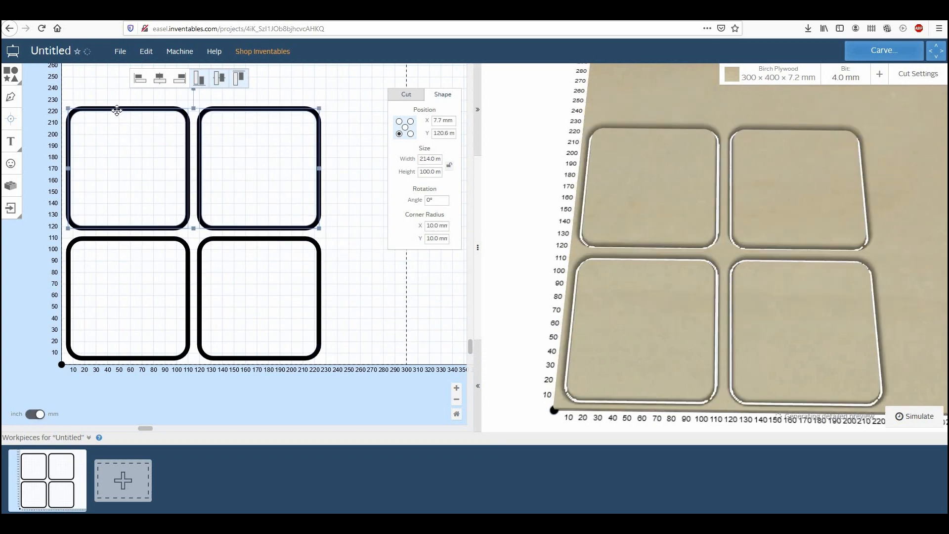
pyautogui.click(401, 319)
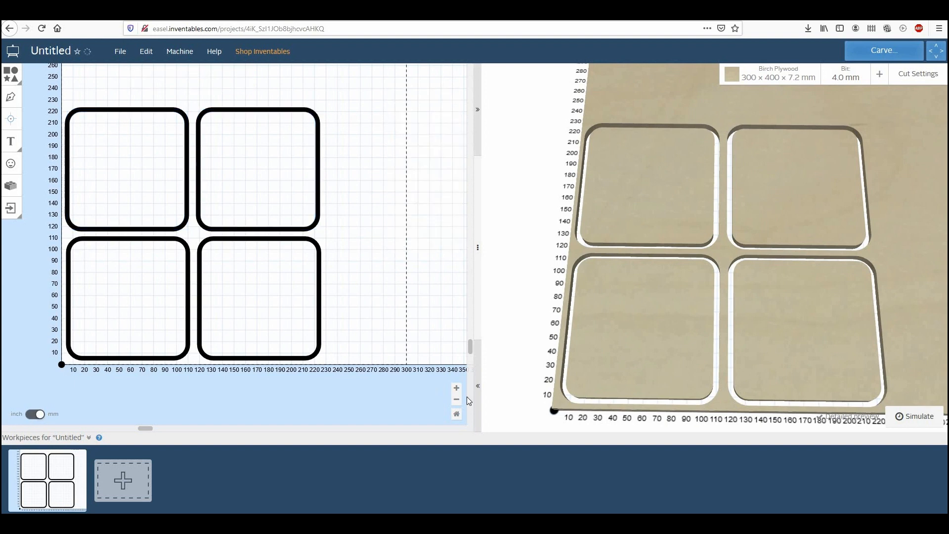
pyautogui.click(457, 401)
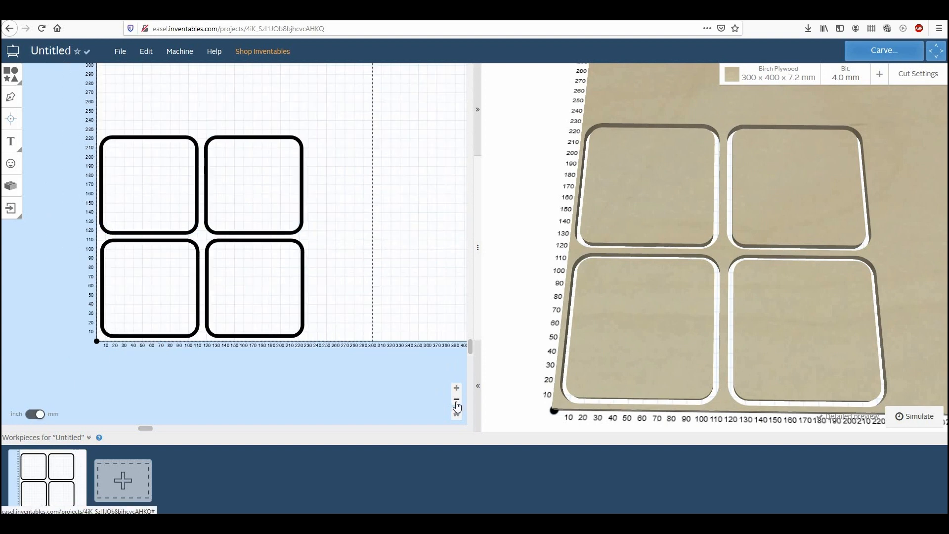
pyautogui.click(457, 401)
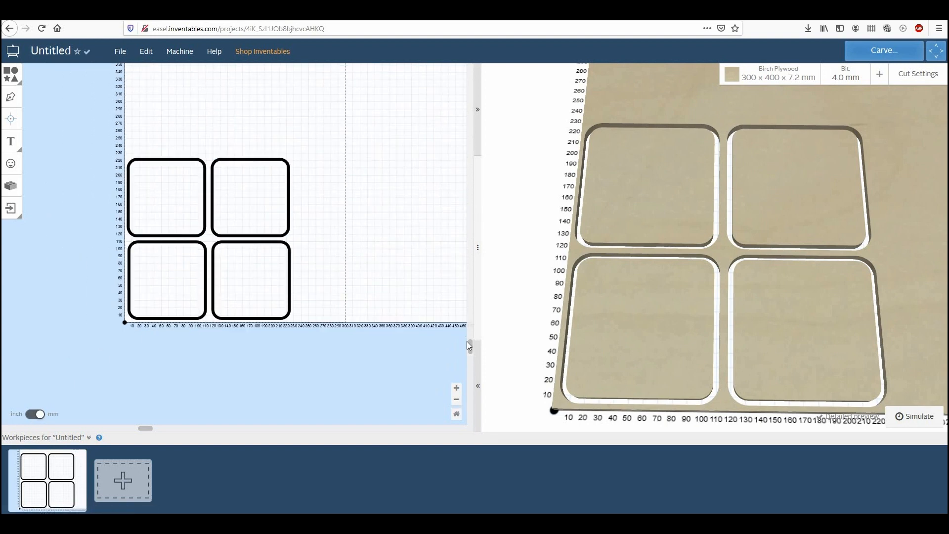
pyautogui.moveTo(470, 347); pyautogui.dragTo(470, 294)
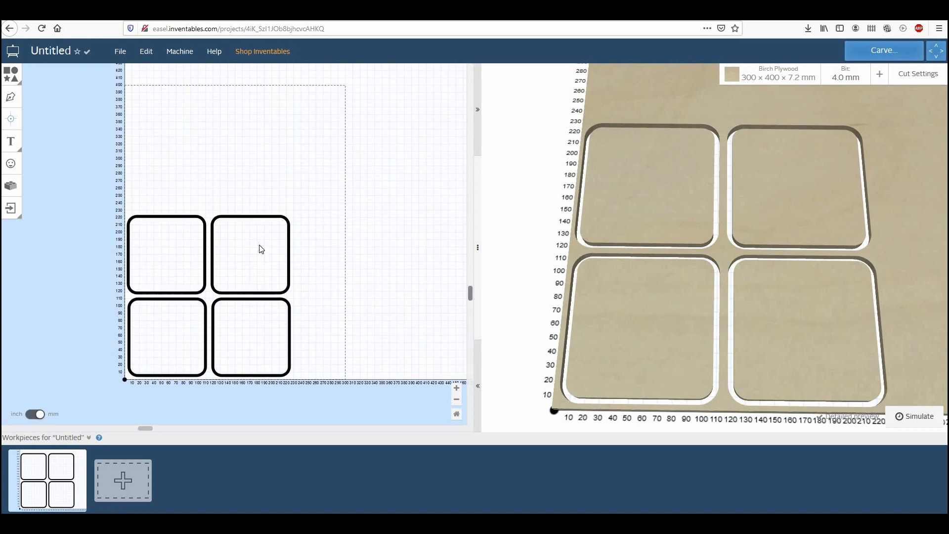
# - Duplicate the top row again to make a third row, giving six coasters
pyautogui.moveTo(309, 183); pyautogui.dragTo(125, 295)
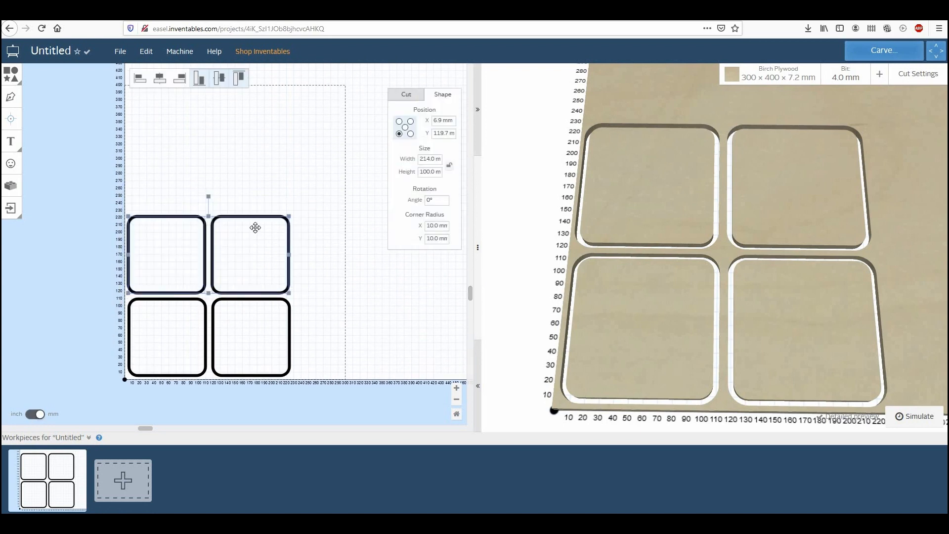
pyautogui.hotkey('ctrl', 'v')
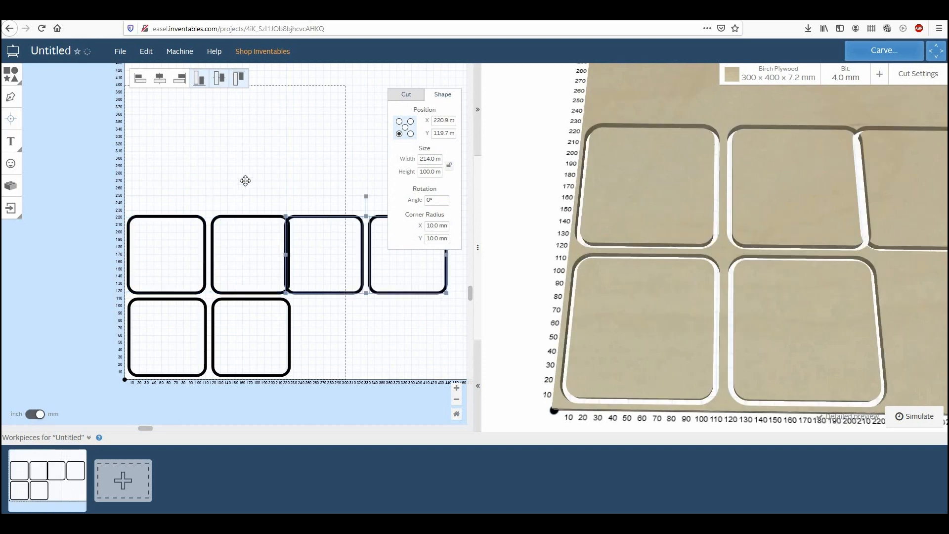
pyautogui.moveTo(327, 252); pyautogui.dragTo(203, 168)
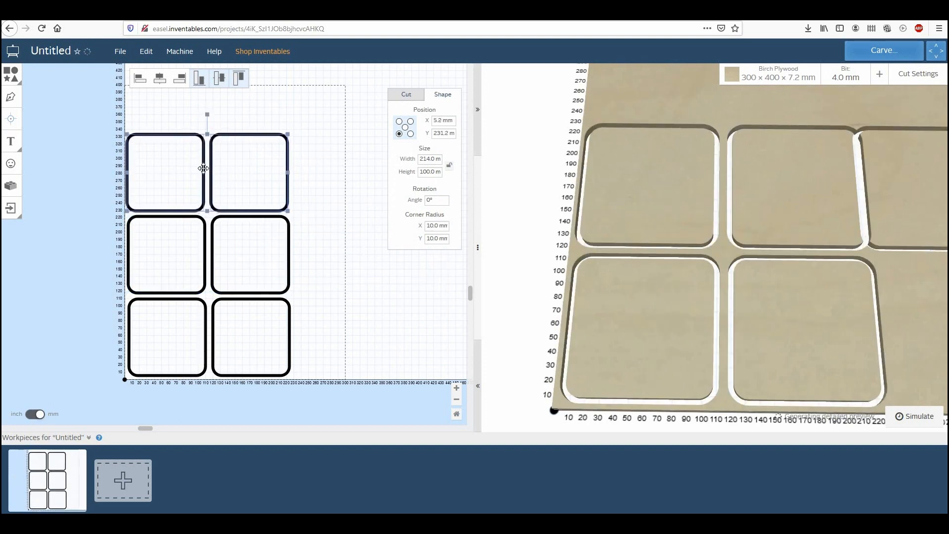
pyautogui.click(328, 208)
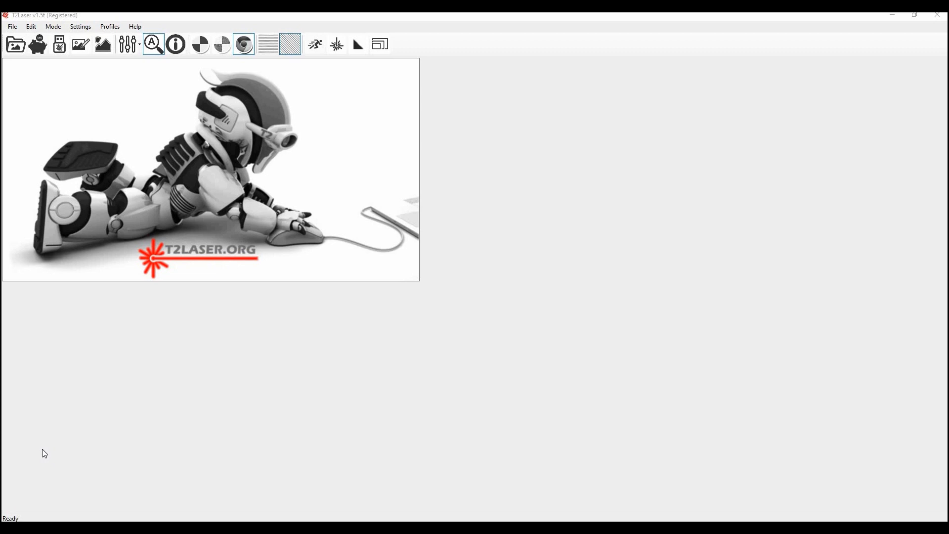
# - Load mandala.png from the laser images folder into T2Laser
pyautogui.click(436, 101)
pyautogui.click(16, 47)
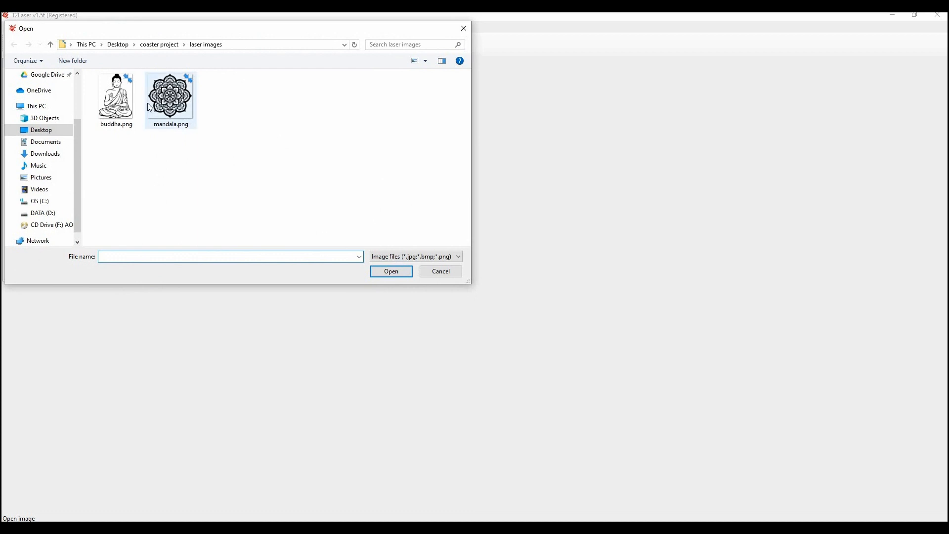
pyautogui.click(173, 98)
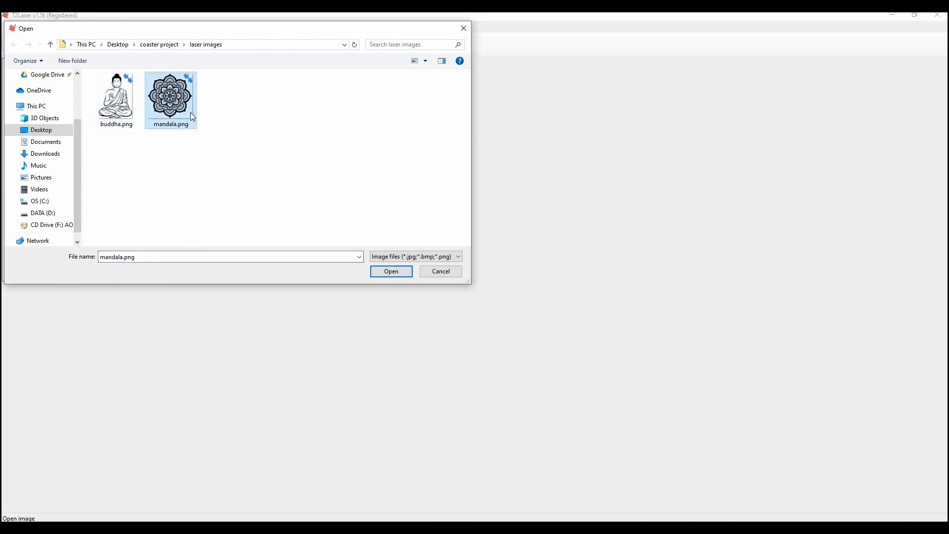
pyautogui.click(390, 273)
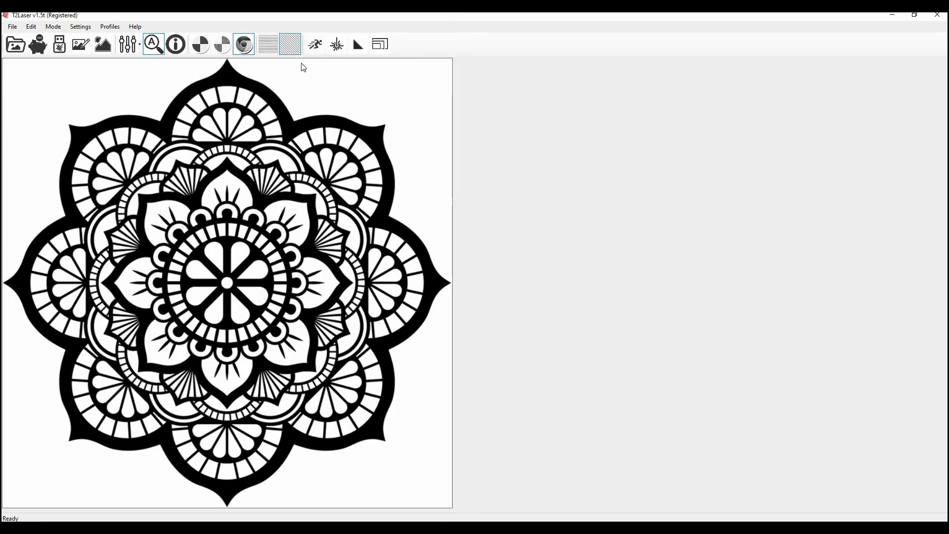
# - Set the output width to 80 mm with the height recalculated from the aspect ratio
pyautogui.click(380, 44)
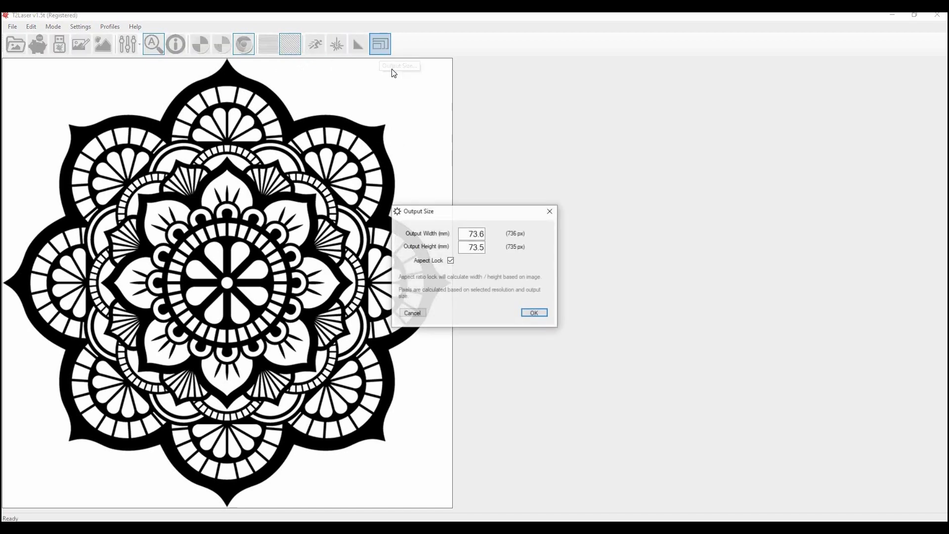
pyautogui.click(468, 233)
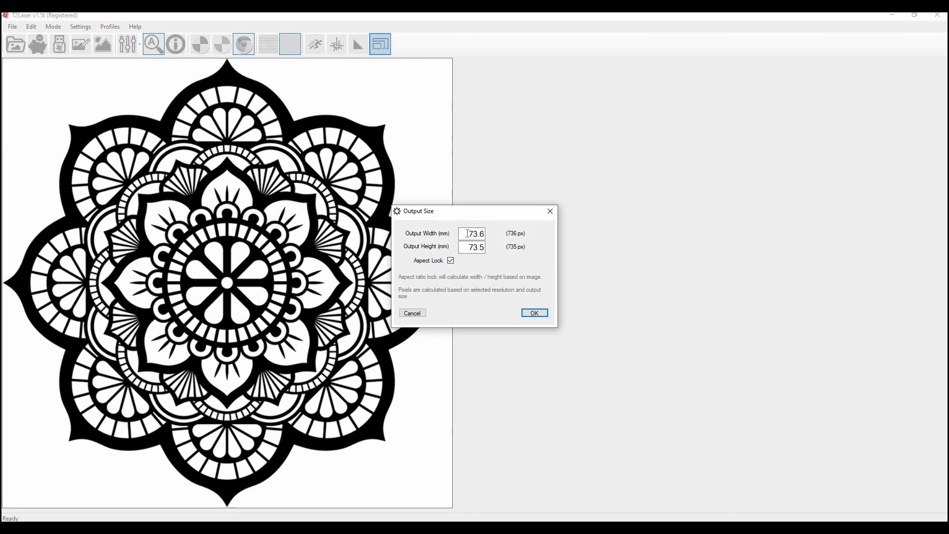
pyautogui.moveTo(468, 233); pyautogui.dragTo(484, 236)
pyautogui.write('80')
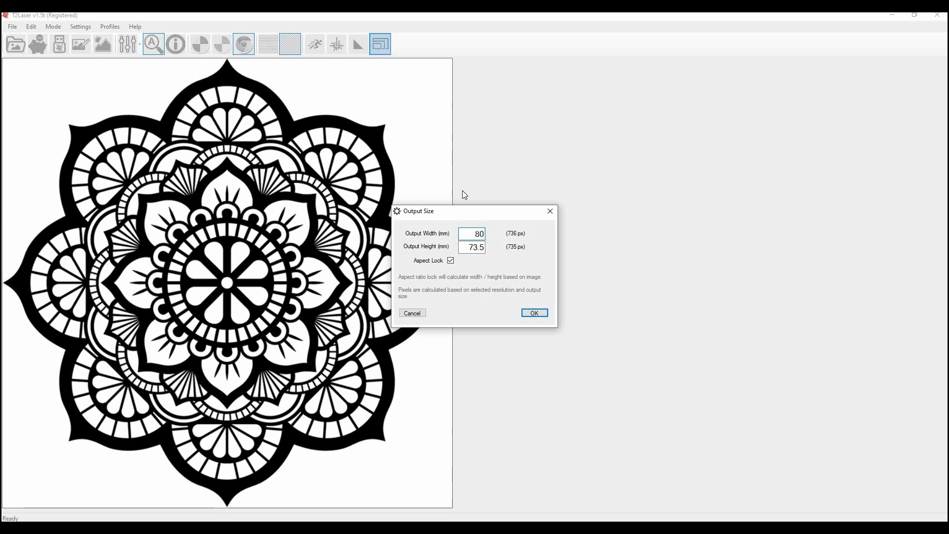
pyautogui.click(463, 249)
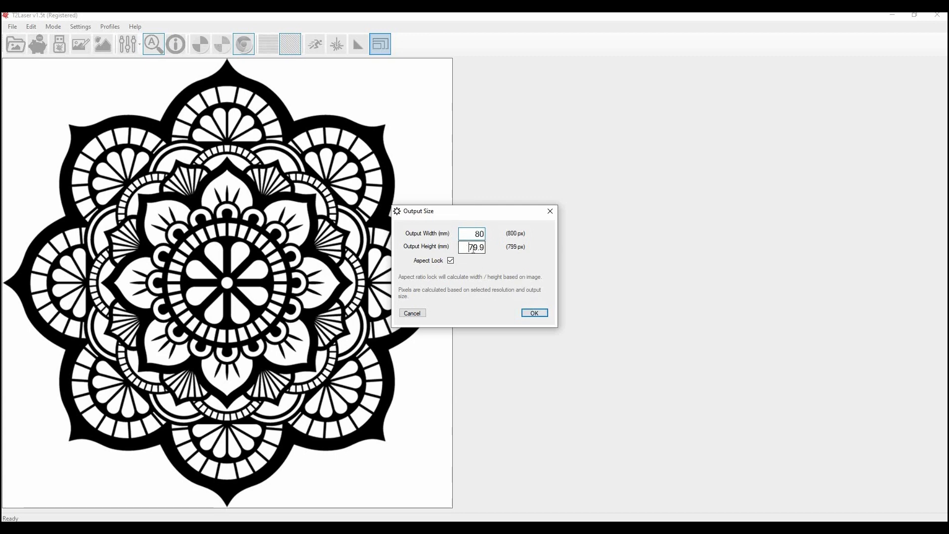
pyautogui.click(536, 314)
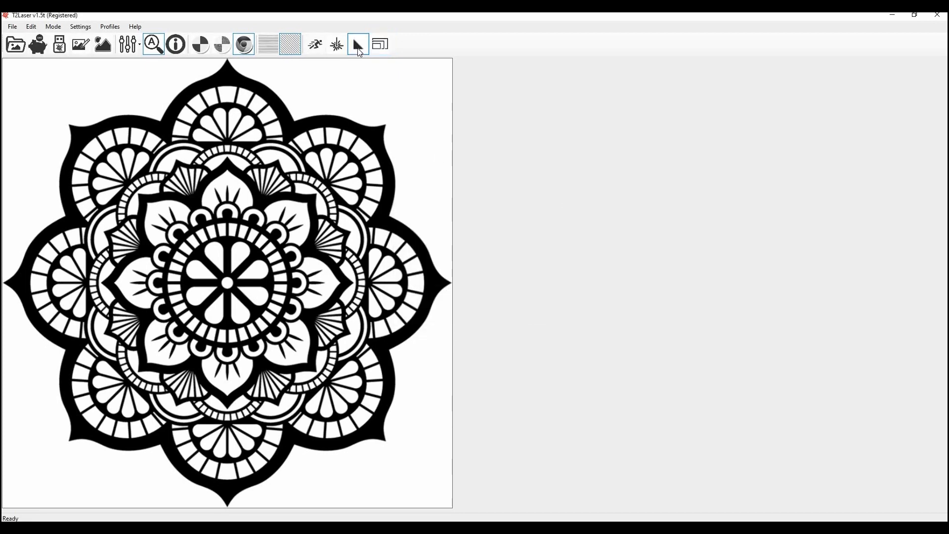
# - Confirm the scan resolution at 0.1 mm
pyautogui.click(358, 44)
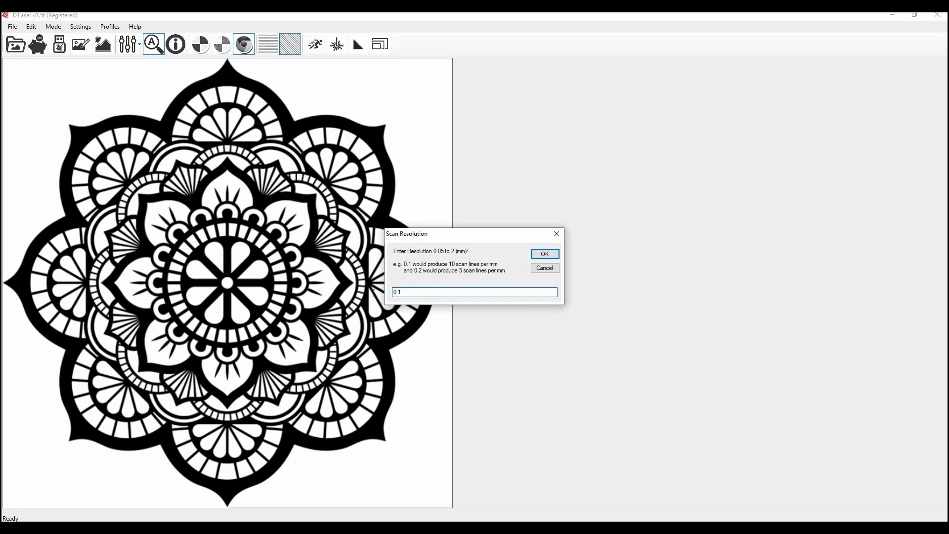
pyautogui.moveTo(413, 293); pyautogui.dragTo(395, 293)
pyautogui.click(547, 255)
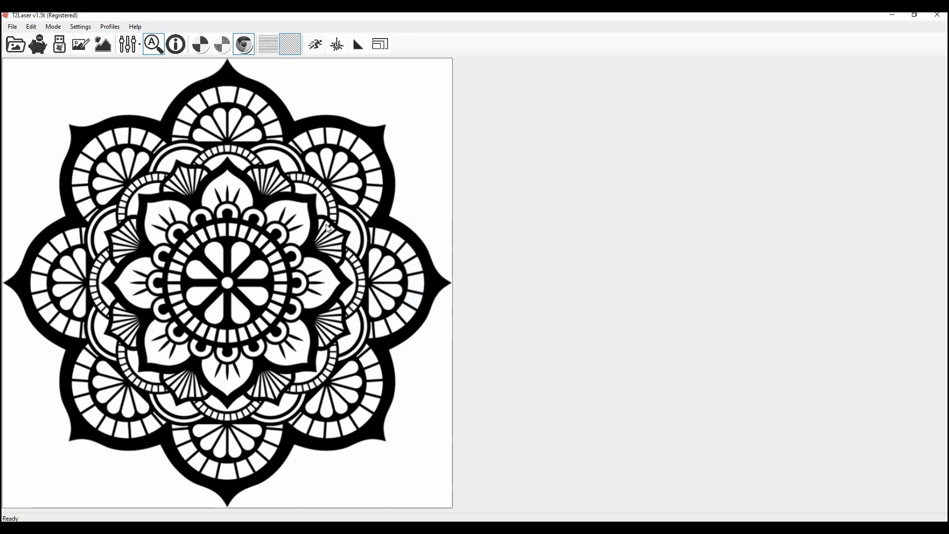
# - Confirm the laser power range as minimum 0 and maximum 200
pyautogui.click(336, 44)
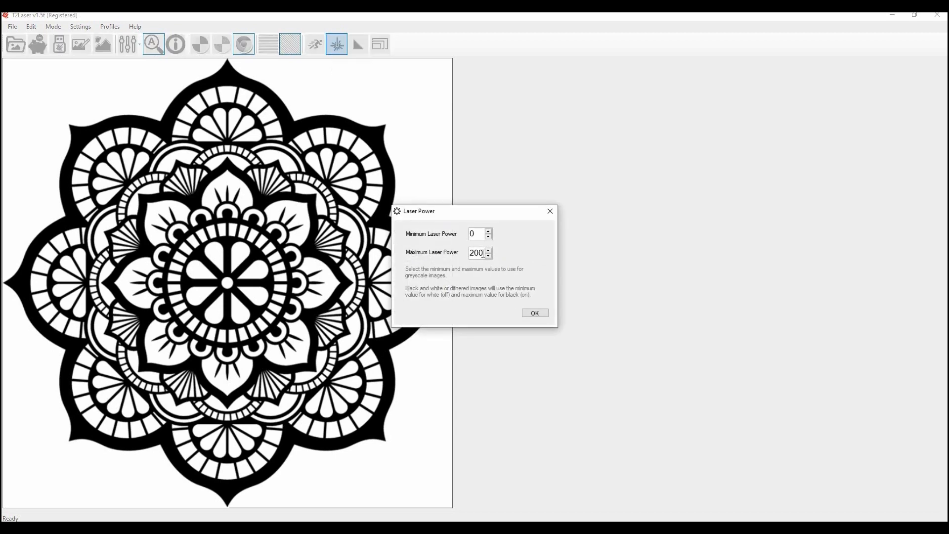
pyautogui.doubleClick(475, 254)
pyautogui.click(478, 234)
pyautogui.doubleClick(472, 234)
pyautogui.press('Return')
# - Confirm the engraving feed rate of 8000 and switch the mandala to another image mode
pyautogui.click(315, 44)
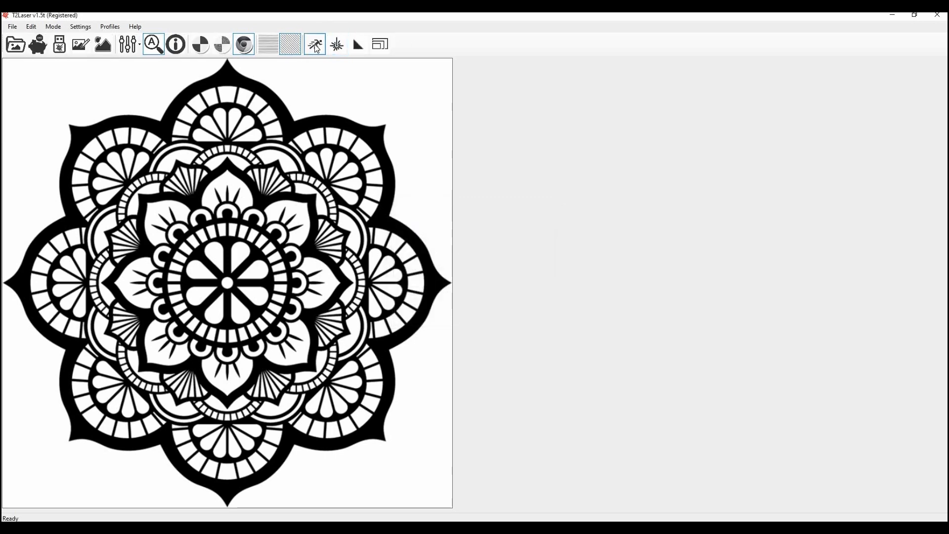
pyautogui.doubleClick(491, 244)
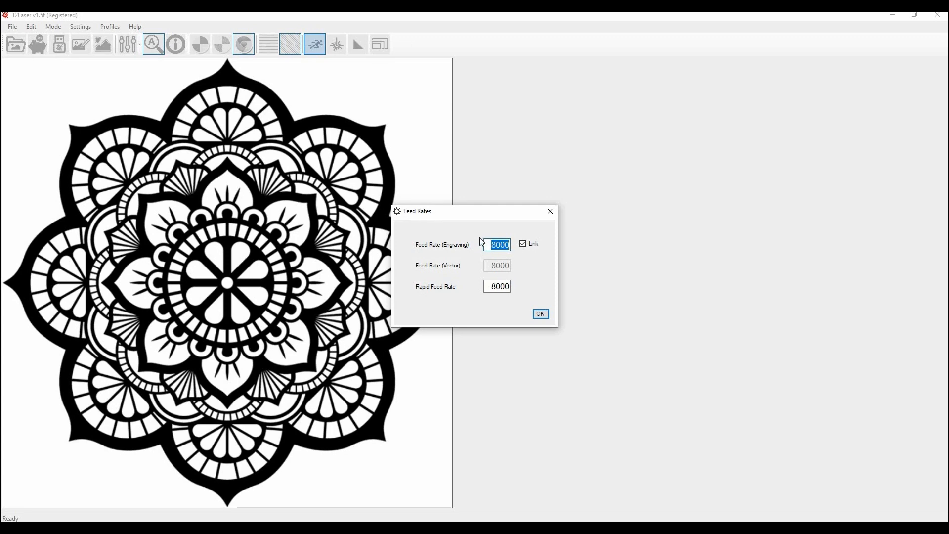
pyautogui.click(540, 314)
pyautogui.click(290, 45)
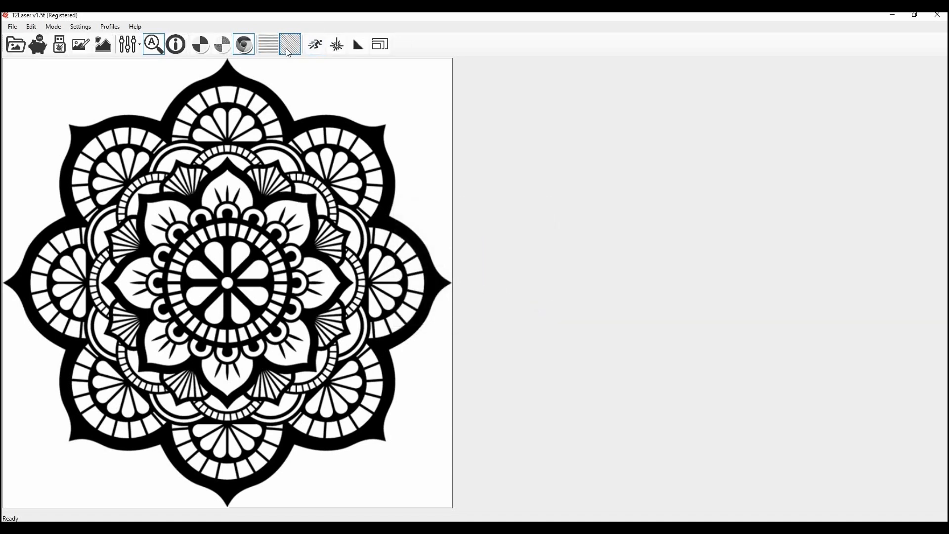